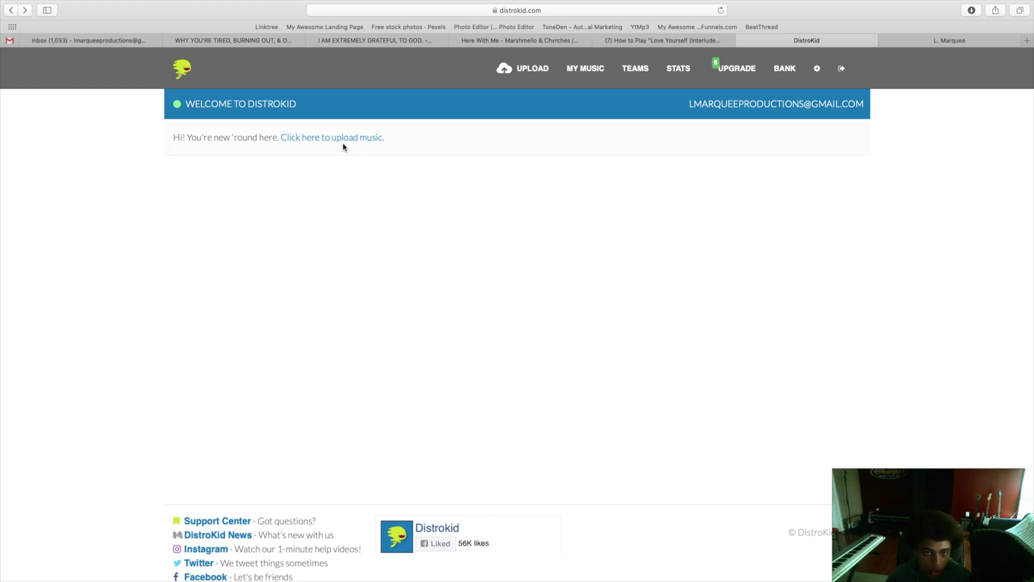
Open the Upload Music form from UPLOAD in the top navigation bar
{"action": "left_click", "coordinate": [535, 70]}
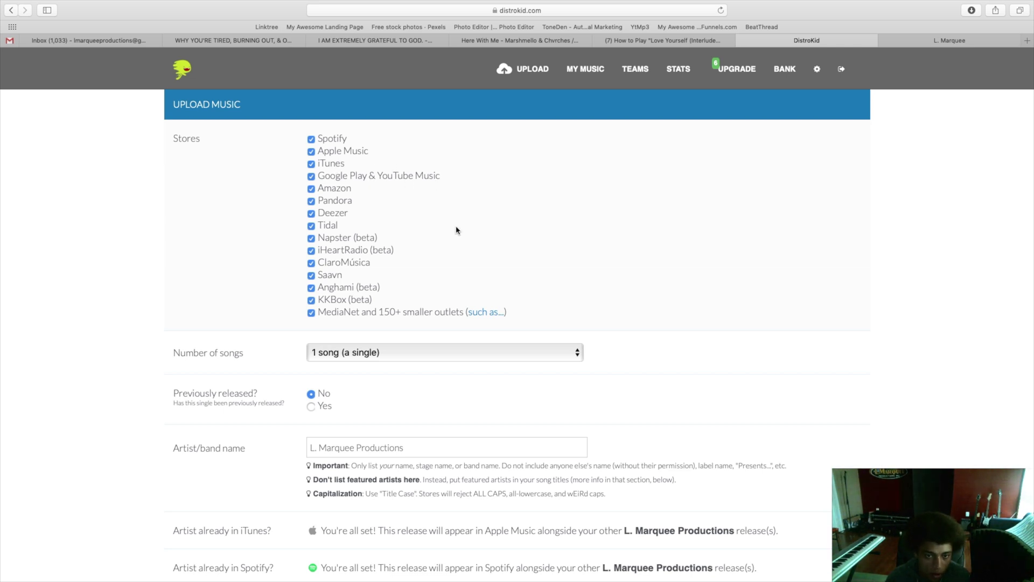
Keep Number of songs at 1 song and leave Previously released set to No
{"action": "scroll", "coordinate": [395, 332], "scroll_direction": "down", "scroll_amount": 1}
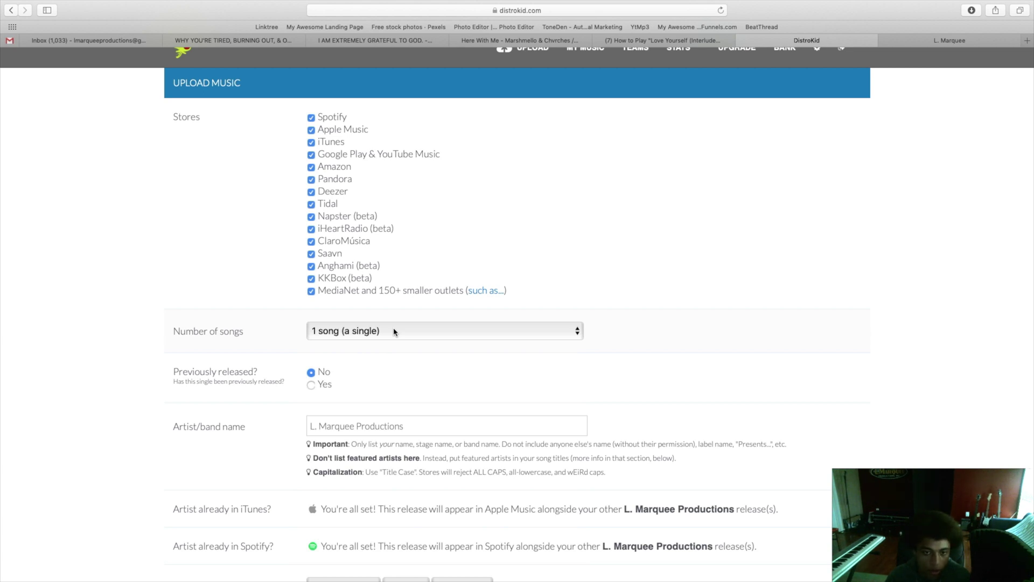
{"action": "left_click", "coordinate": [338, 338]}
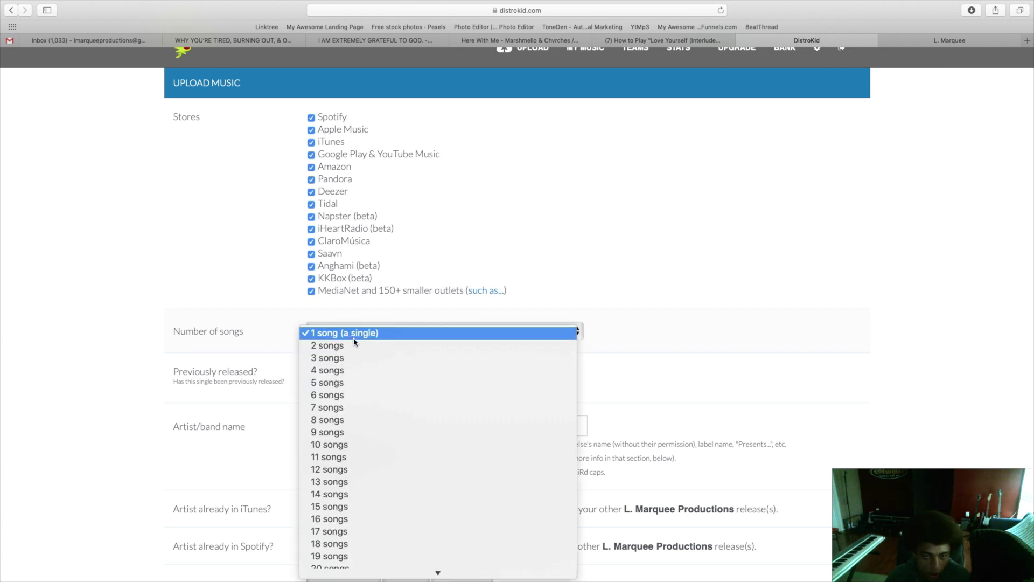
{"action": "scroll", "coordinate": [362, 363], "scroll_direction": "down", "scroll_amount": 5}
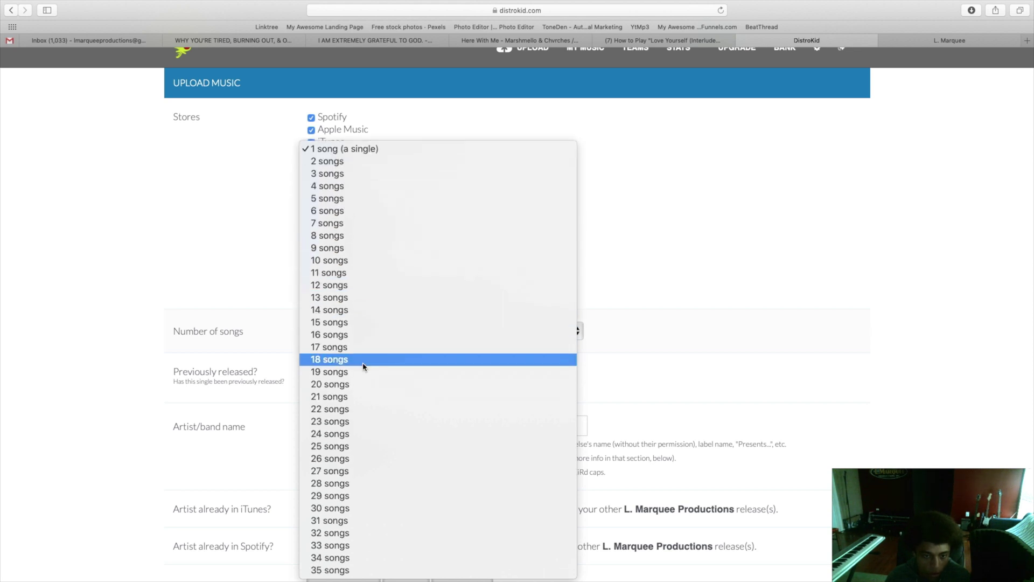
{"action": "left_click", "coordinate": [294, 275]}
{"action": "scroll", "coordinate": [295, 275], "scroll_direction": "down", "scroll_amount": 2}
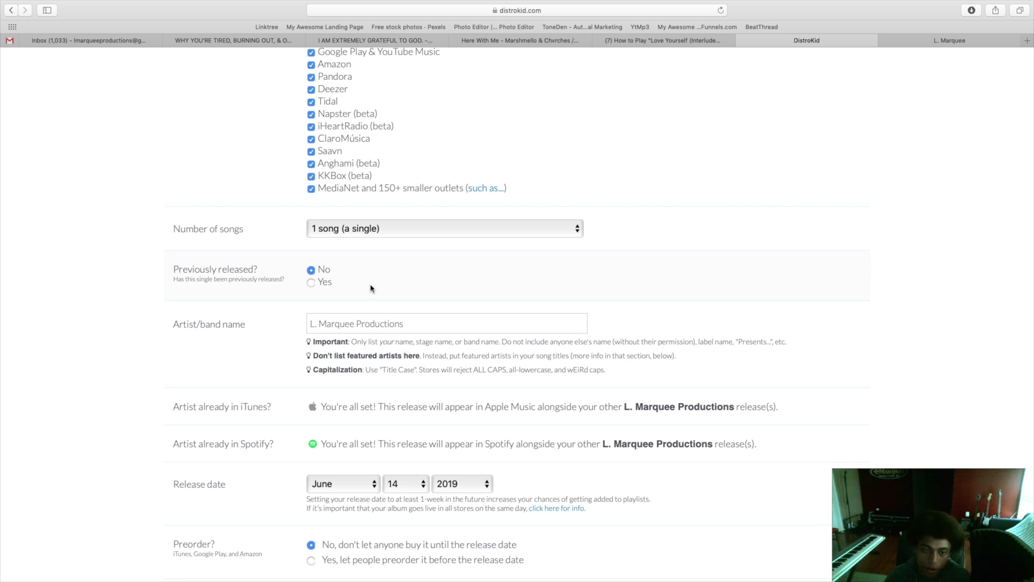
{"action": "left_click", "coordinate": [312, 284]}
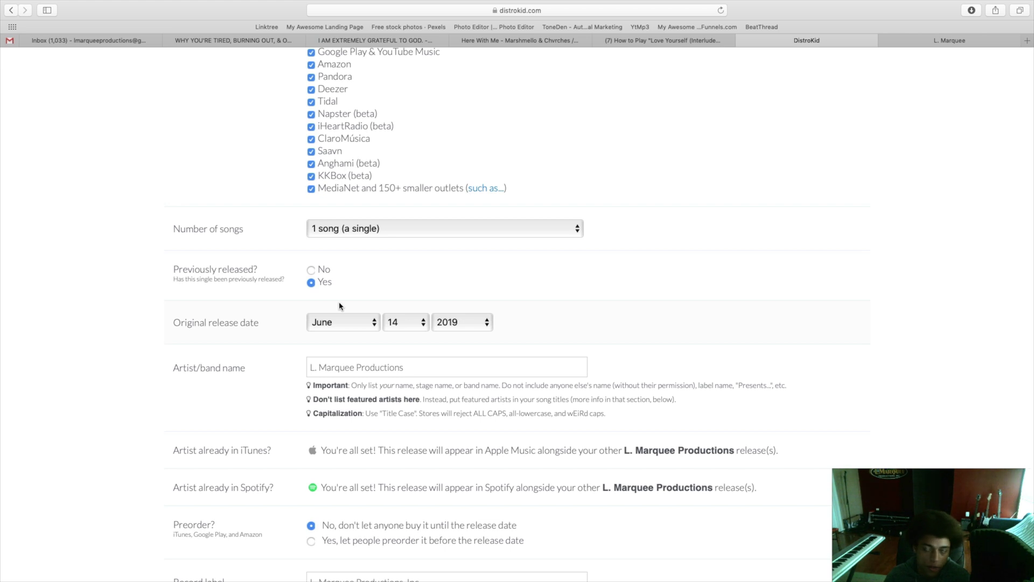
{"action": "left_click", "coordinate": [311, 270]}
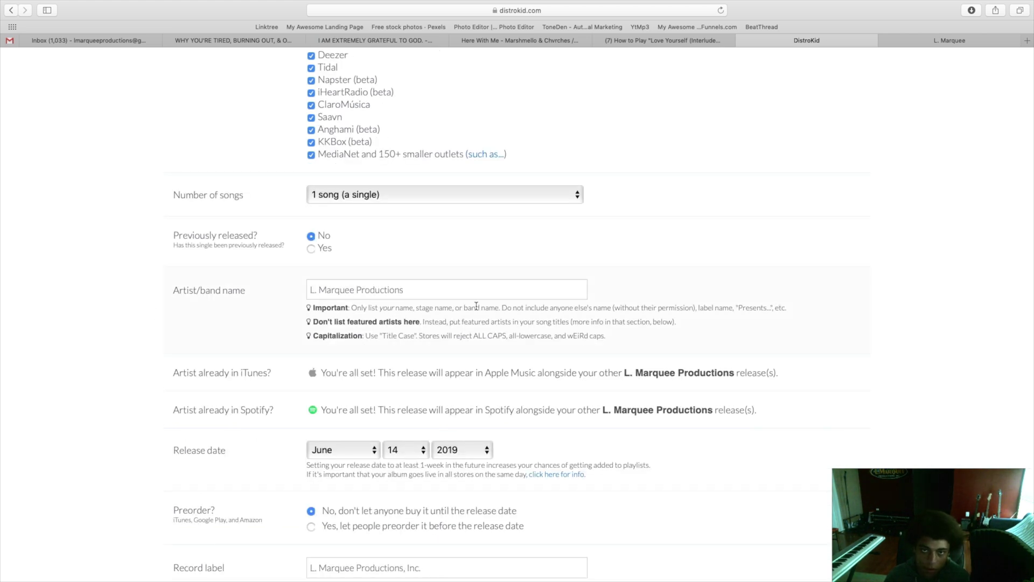
{"action": "scroll", "coordinate": [406, 302], "scroll_direction": "down", "scroll_amount": 3}
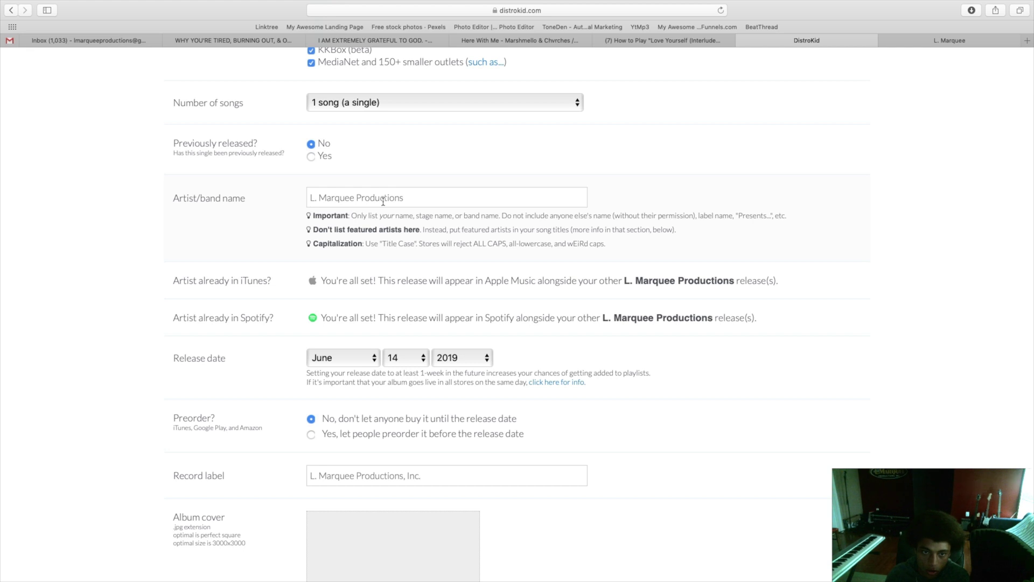
{"action": "scroll", "coordinate": [396, 293], "scroll_direction": "down", "scroll_amount": 5}
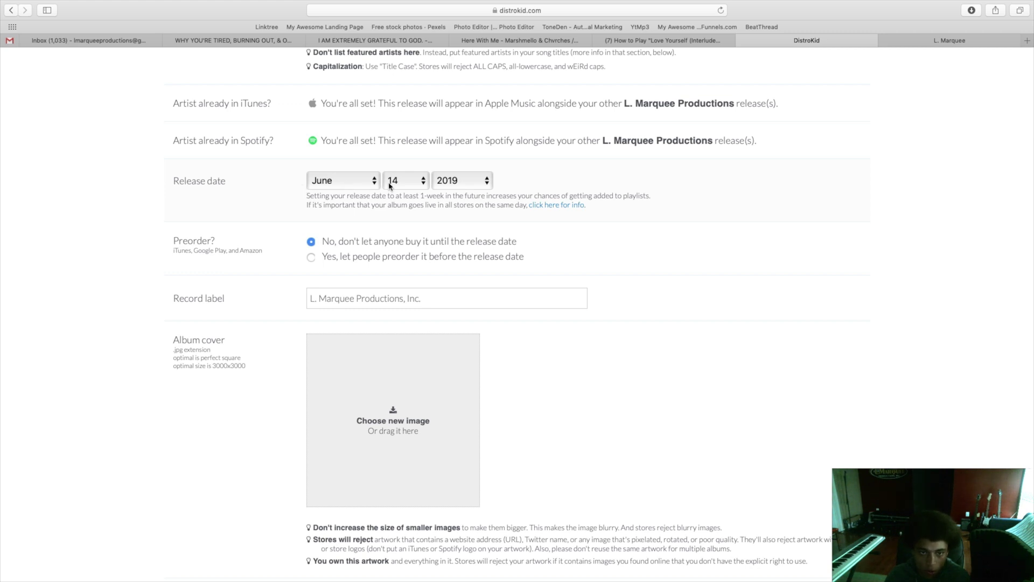
Set the release date to July 4, 2019
{"action": "left_click", "coordinate": [364, 183]}
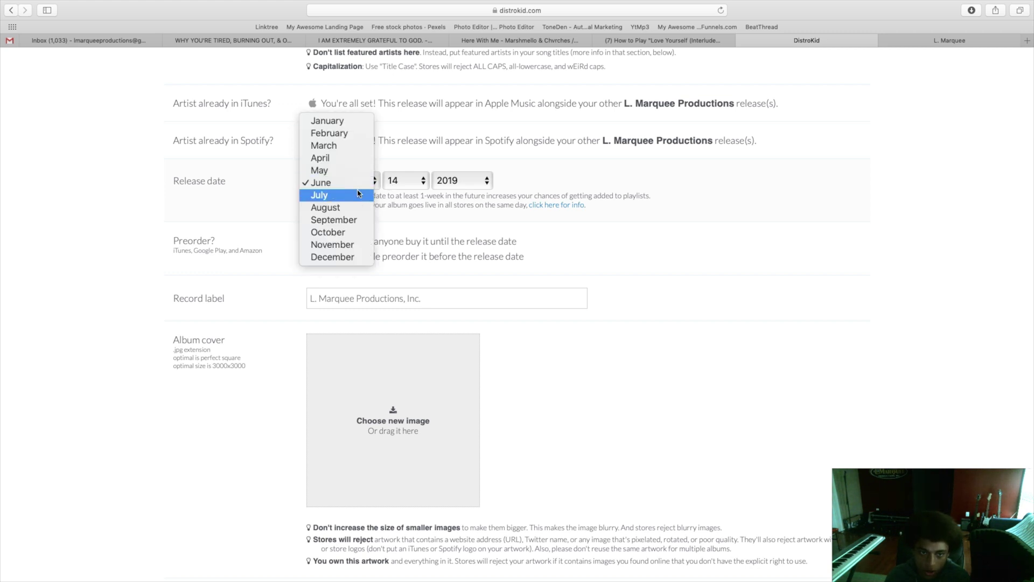
{"action": "left_click", "coordinate": [342, 183]}
{"action": "left_click", "coordinate": [342, 184]}
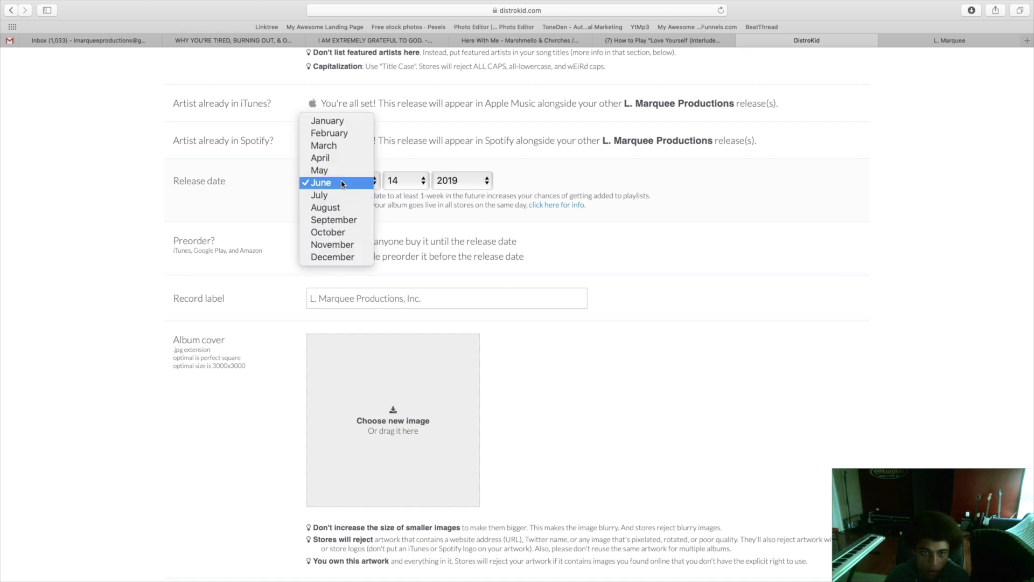
{"action": "left_click", "coordinate": [340, 196]}
{"action": "left_click", "coordinate": [403, 181]}
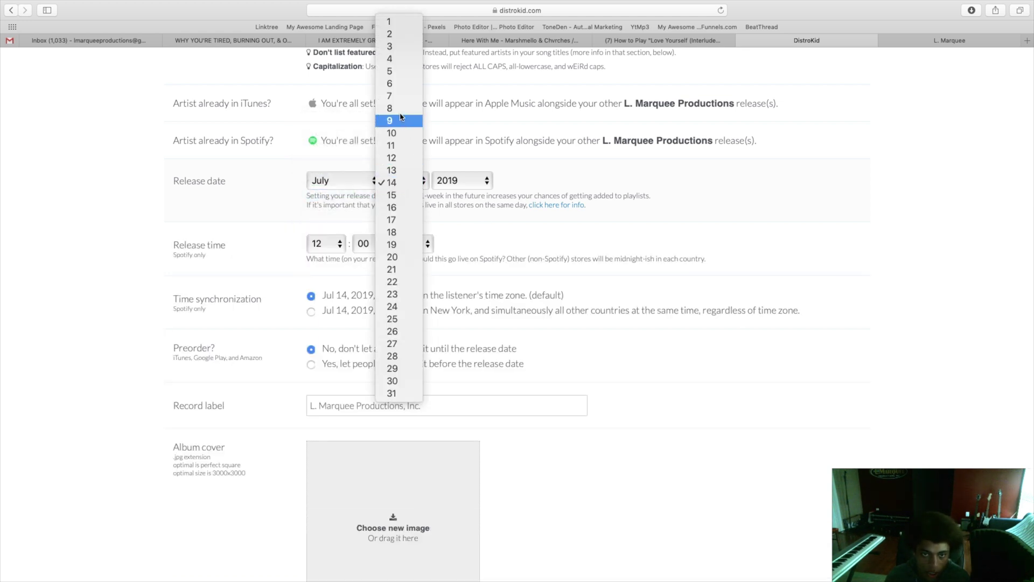
{"action": "left_click", "coordinate": [389, 58]}
{"action": "left_click", "coordinate": [465, 183]}
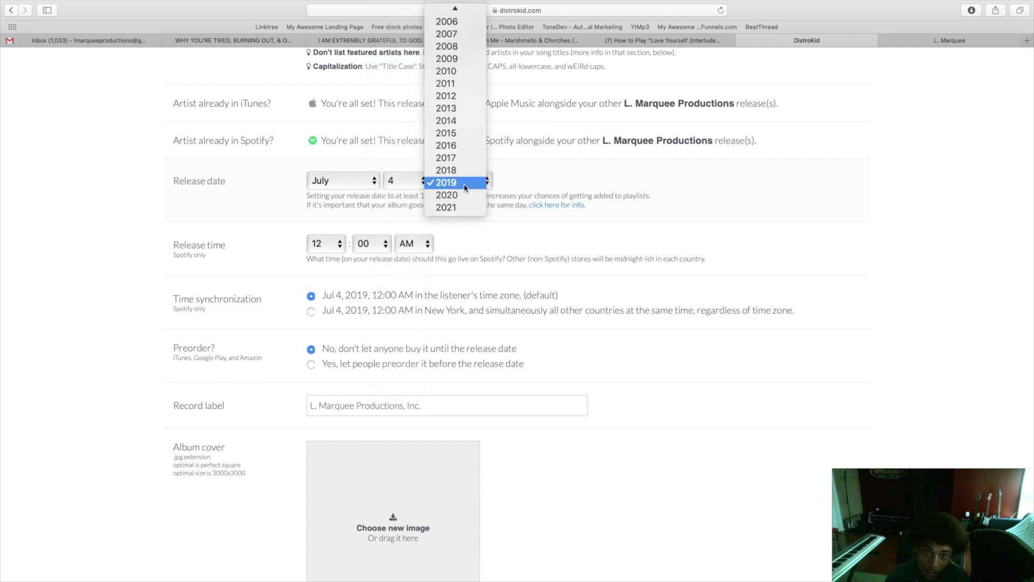
{"action": "left_click", "coordinate": [466, 183]}
{"action": "left_click", "coordinate": [465, 183]}
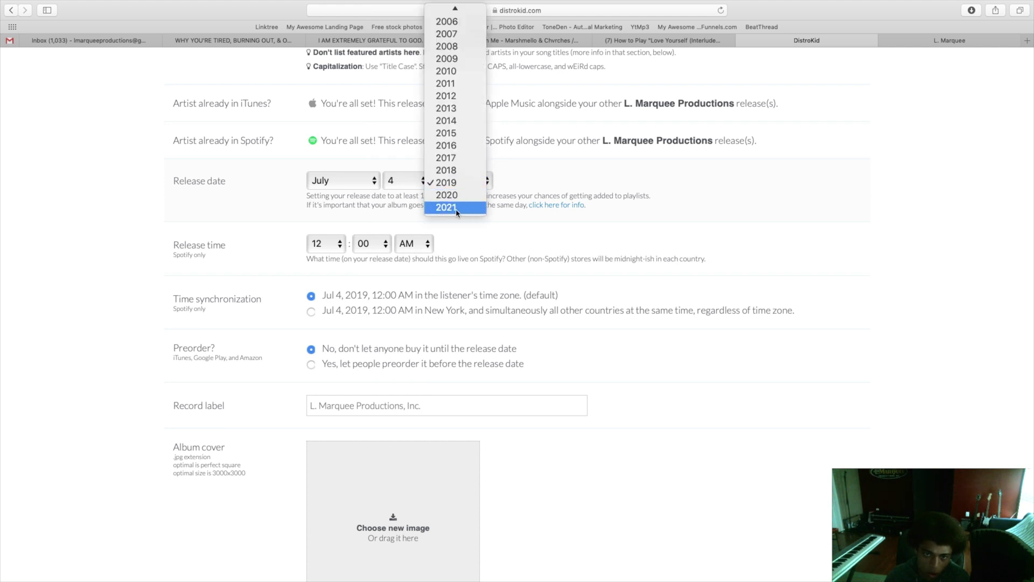
{"action": "left_click", "coordinate": [462, 208]}
{"action": "left_click", "coordinate": [461, 182]}
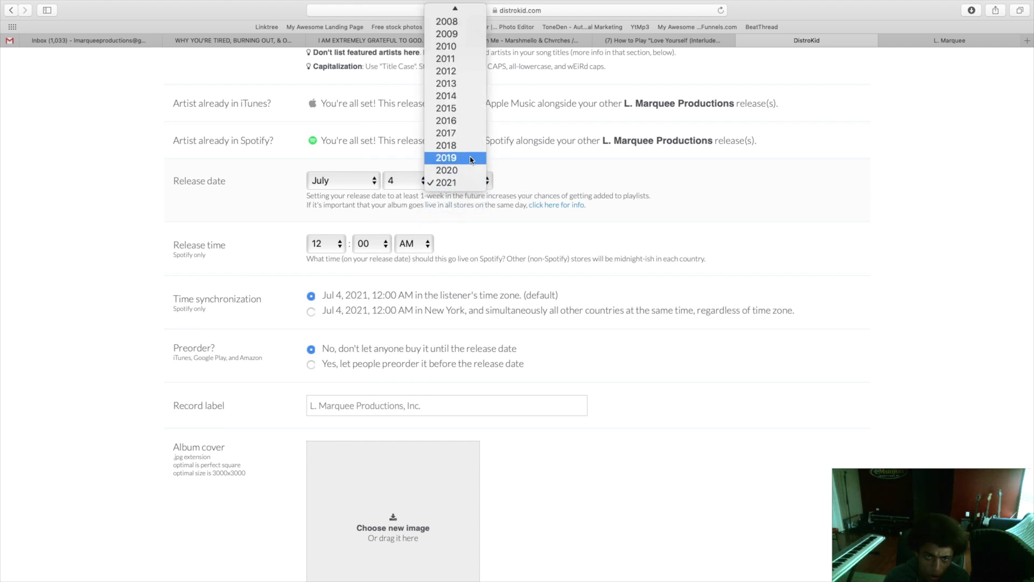
{"action": "left_click", "coordinate": [471, 158]}
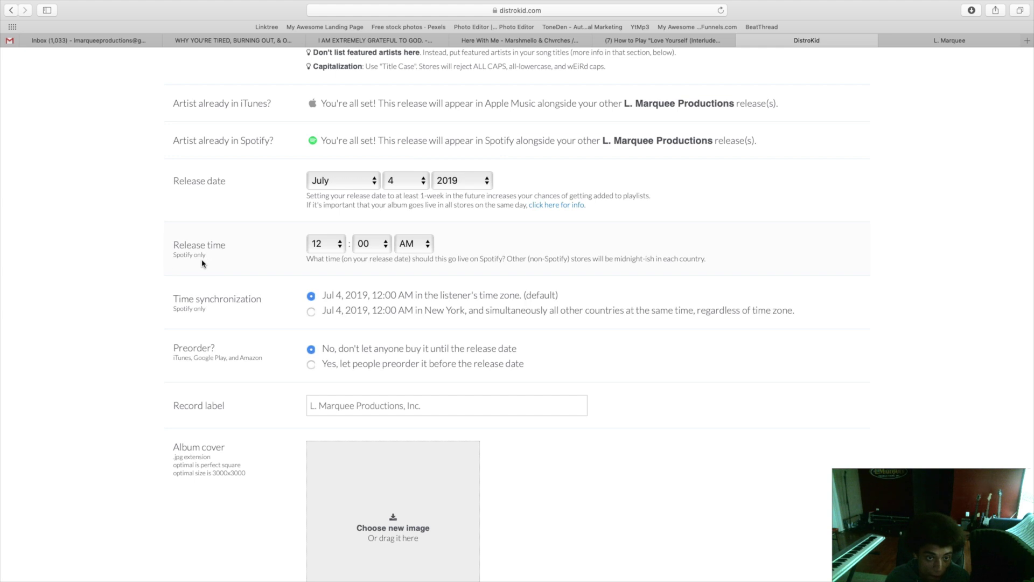
Set the release time to 1:00 PM
{"action": "left_click", "coordinate": [323, 252]}
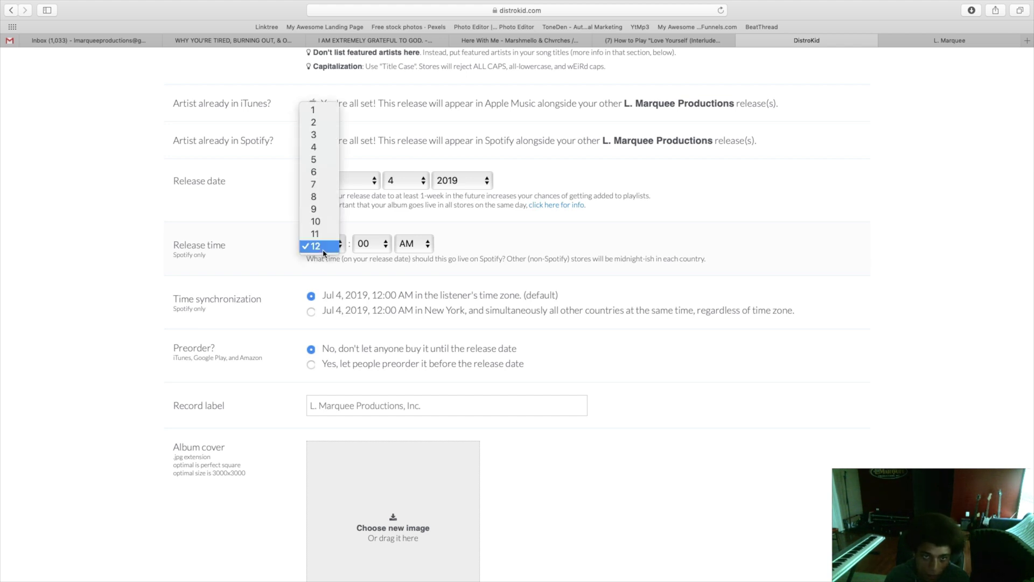
{"action": "left_click", "coordinate": [325, 111]}
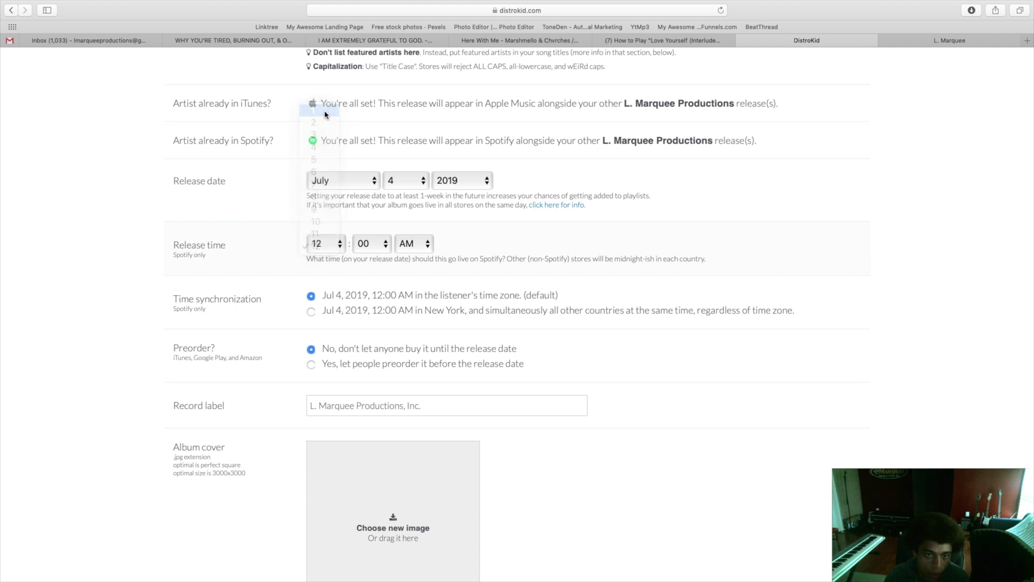
{"action": "left_click", "coordinate": [371, 247]}
{"action": "left_click", "coordinate": [380, 250]}
{"action": "left_click", "coordinate": [411, 251]}
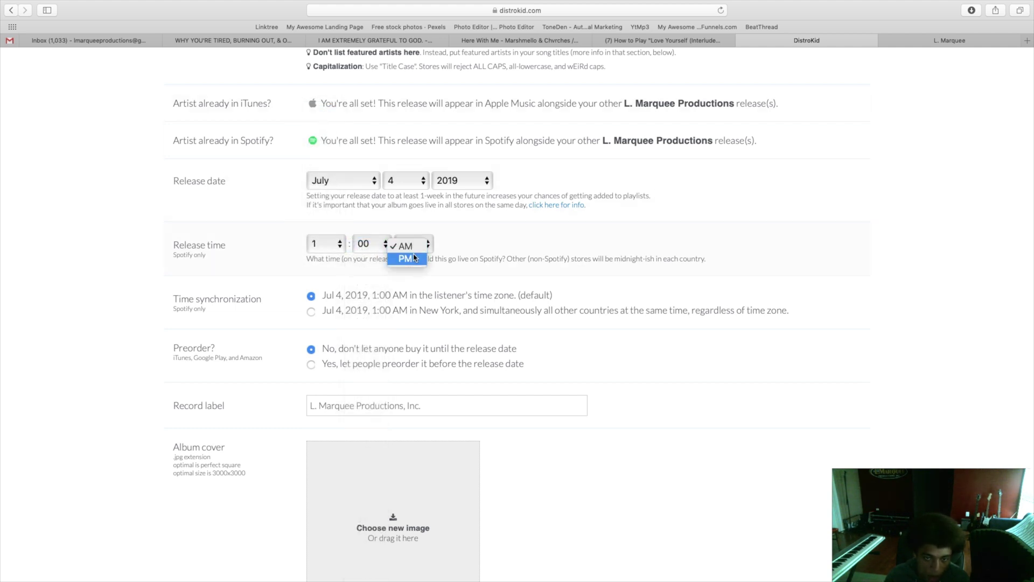
{"action": "left_click", "coordinate": [406, 259]}
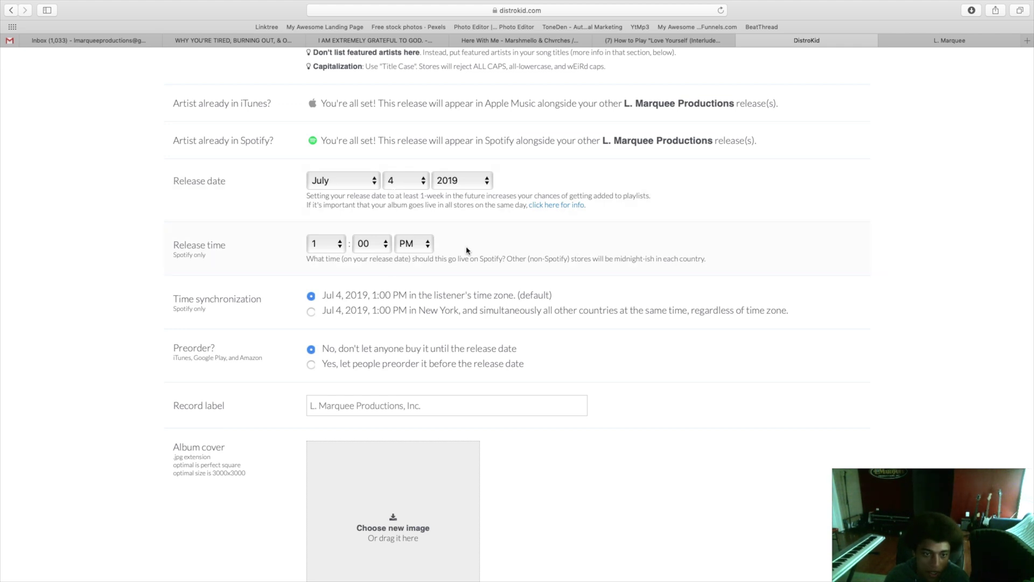
{"action": "scroll", "coordinate": [218, 209], "scroll_direction": "down", "scroll_amount": 2}
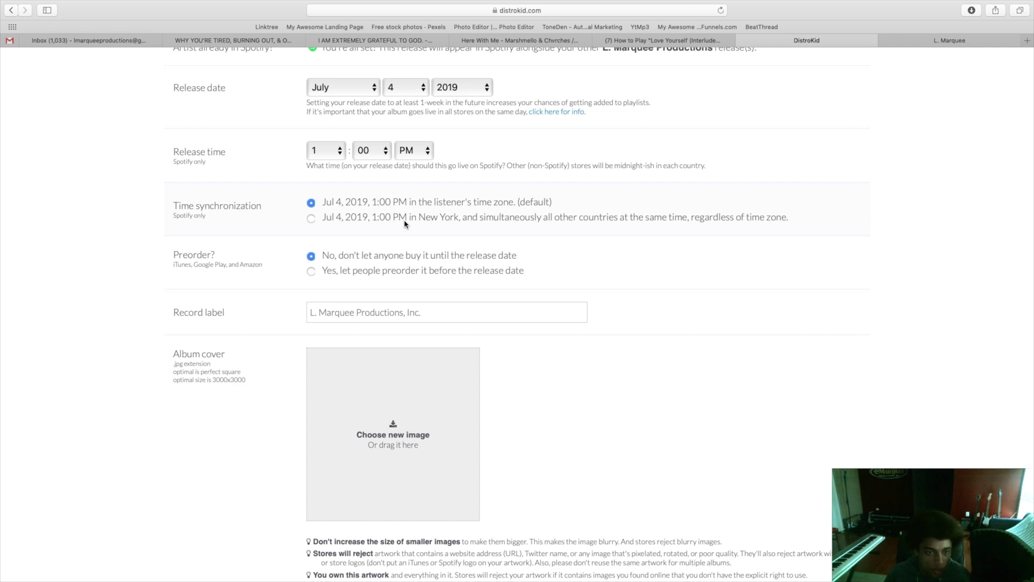
{"action": "scroll", "coordinate": [241, 174], "scroll_direction": "down", "scroll_amount": 3}
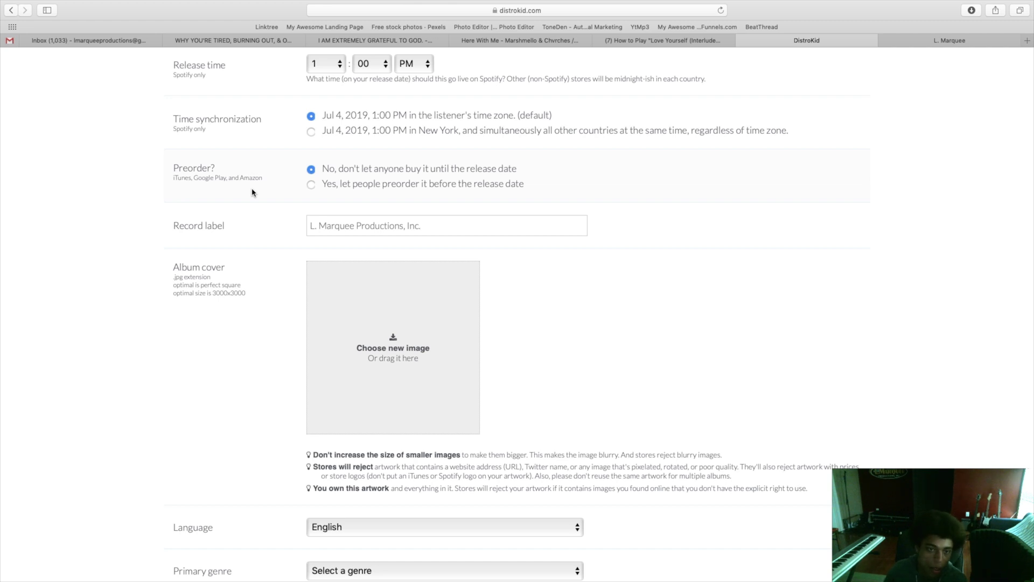
{"action": "scroll", "coordinate": [252, 192], "scroll_direction": "down", "scroll_amount": 3}
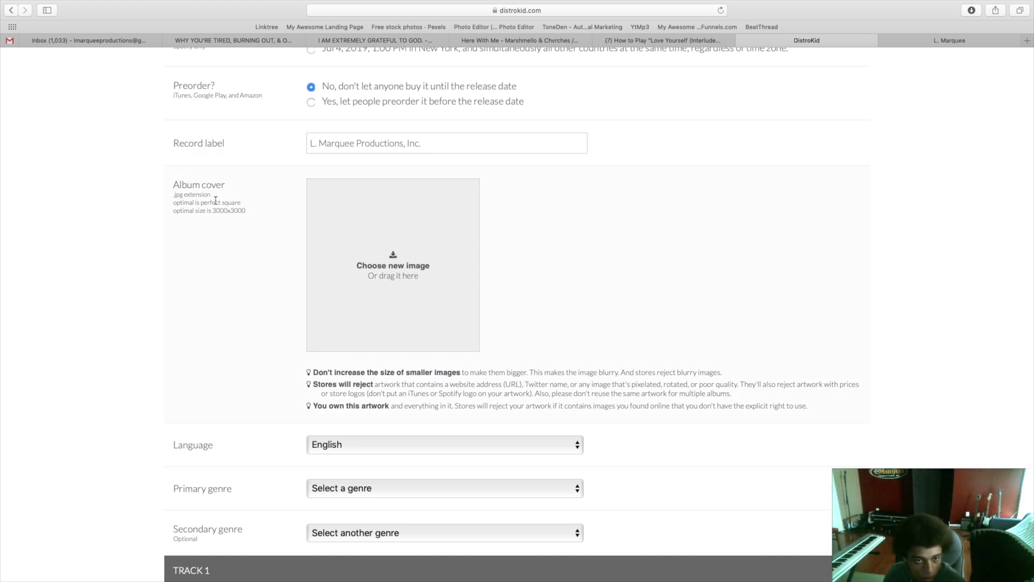
{"action": "scroll", "coordinate": [250, 226], "scroll_direction": "down", "scroll_amount": 1}
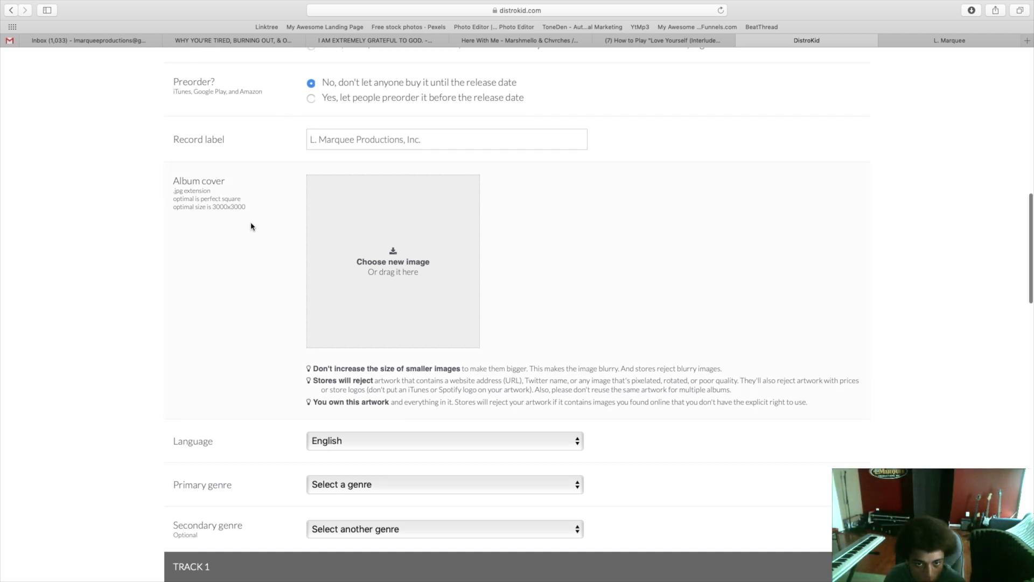
Upload Your Only (Distribution Album Art).jpg from the Distribution Versions folder as the album cover
{"action": "left_click", "coordinate": [424, 271]}
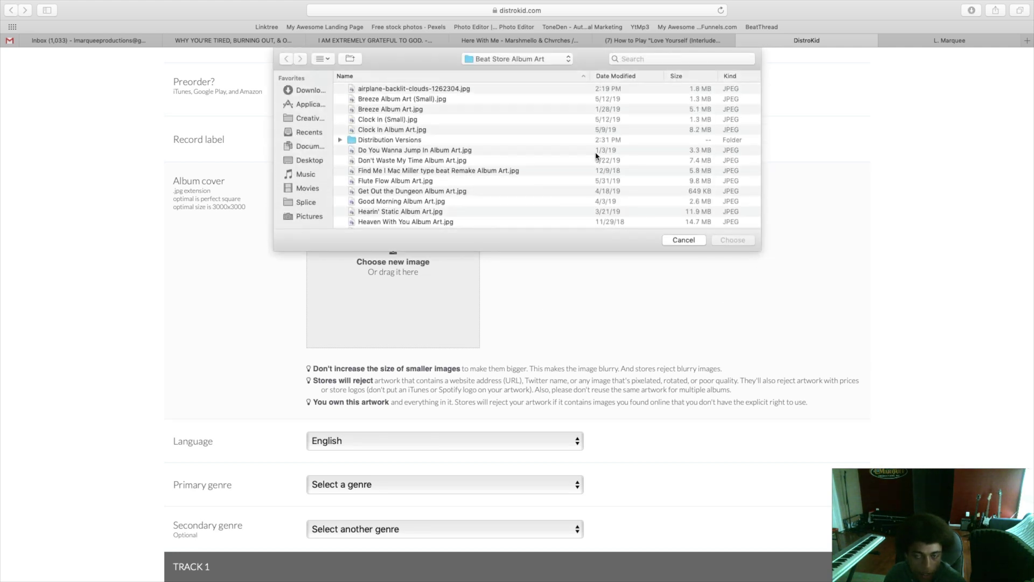
{"action": "double_click", "coordinate": [390, 140]}
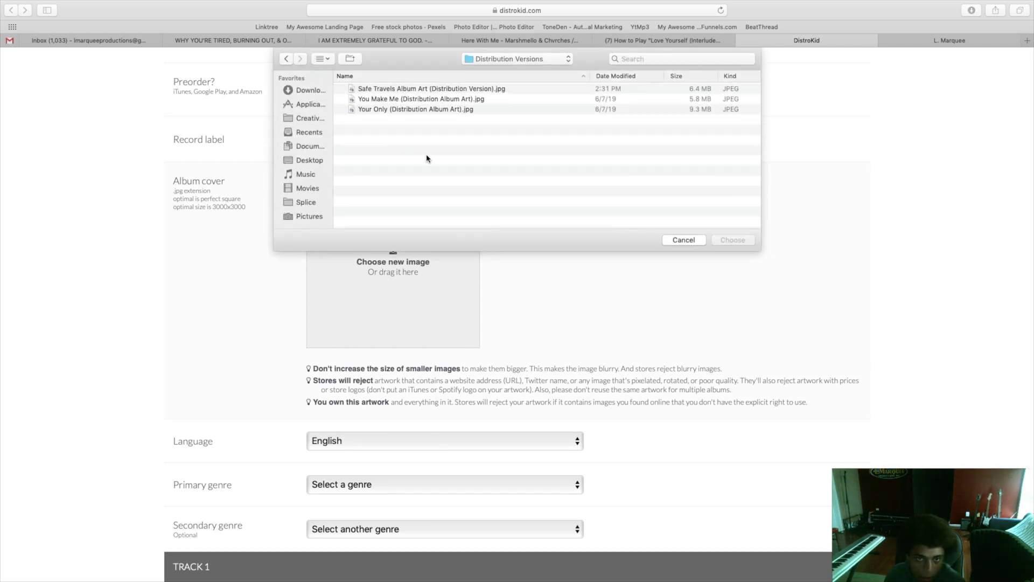
{"action": "left_click", "coordinate": [426, 109]}
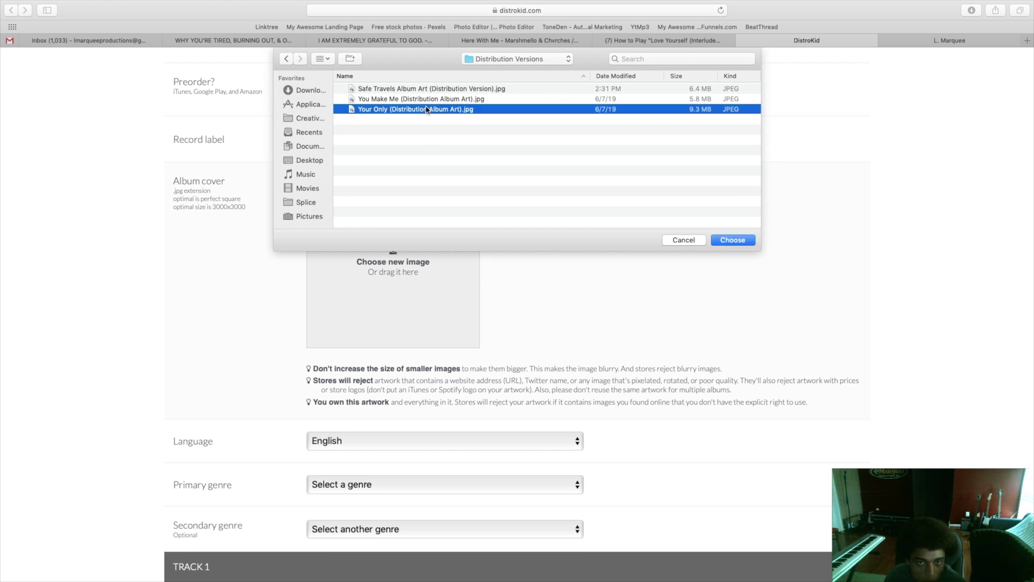
{"action": "double_click", "coordinate": [426, 110]}
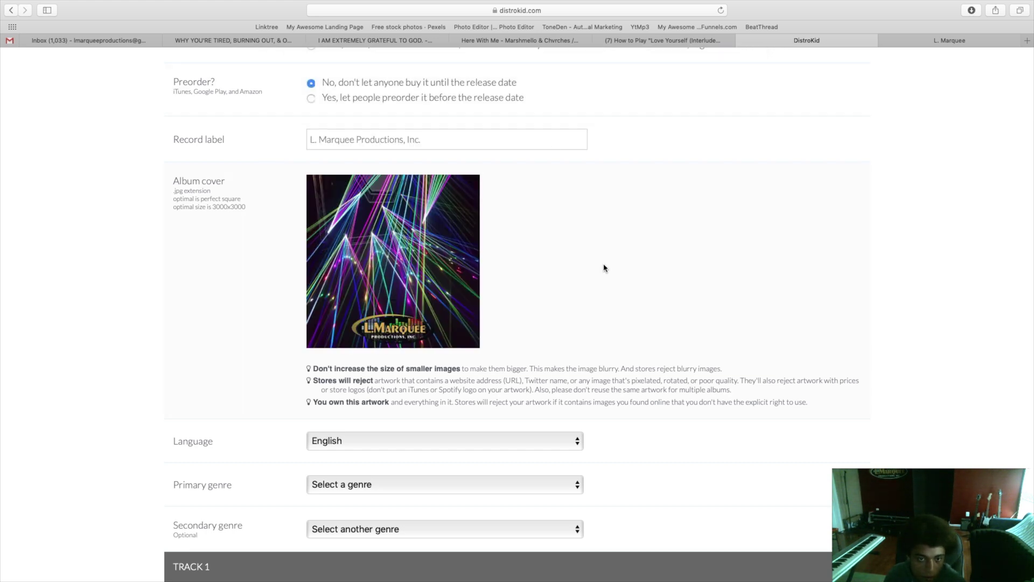
{"action": "scroll", "coordinate": [611, 265], "scroll_direction": "down", "scroll_amount": 2}
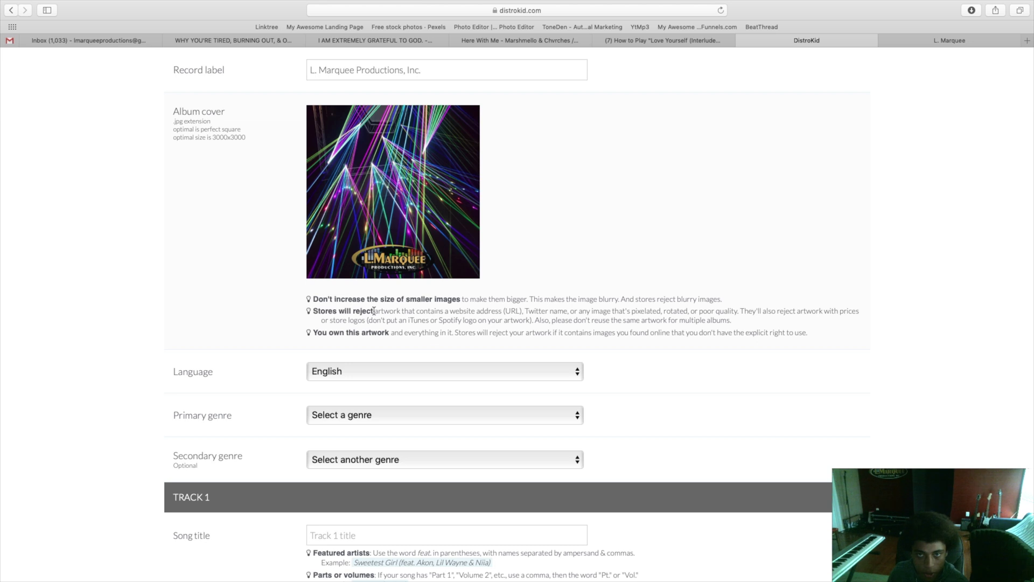
Keep English as language, choose Hip Hop/Rap primary and Christian/Gospel secondary genre
{"action": "scroll", "coordinate": [373, 311], "scroll_direction": "down", "scroll_amount": 2}
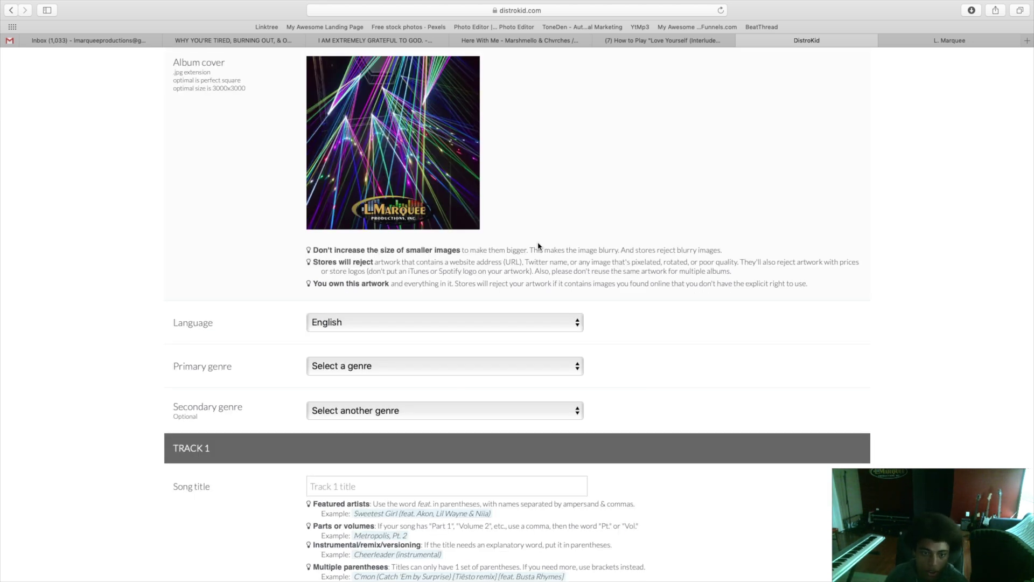
{"action": "scroll", "coordinate": [538, 247], "scroll_direction": "down", "scroll_amount": 5}
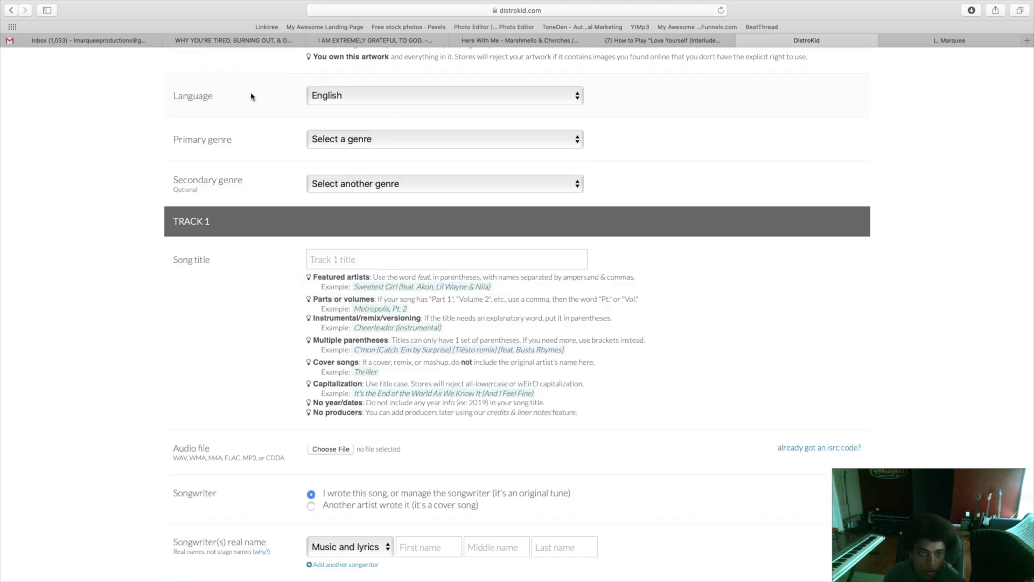
{"action": "left_click", "coordinate": [352, 101]}
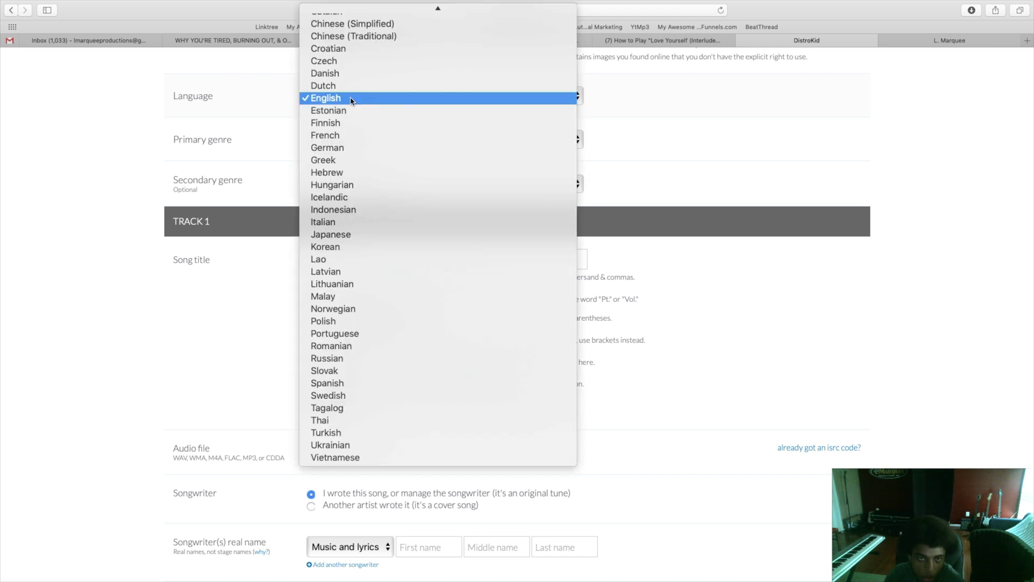
{"action": "left_click", "coordinate": [225, 102]}
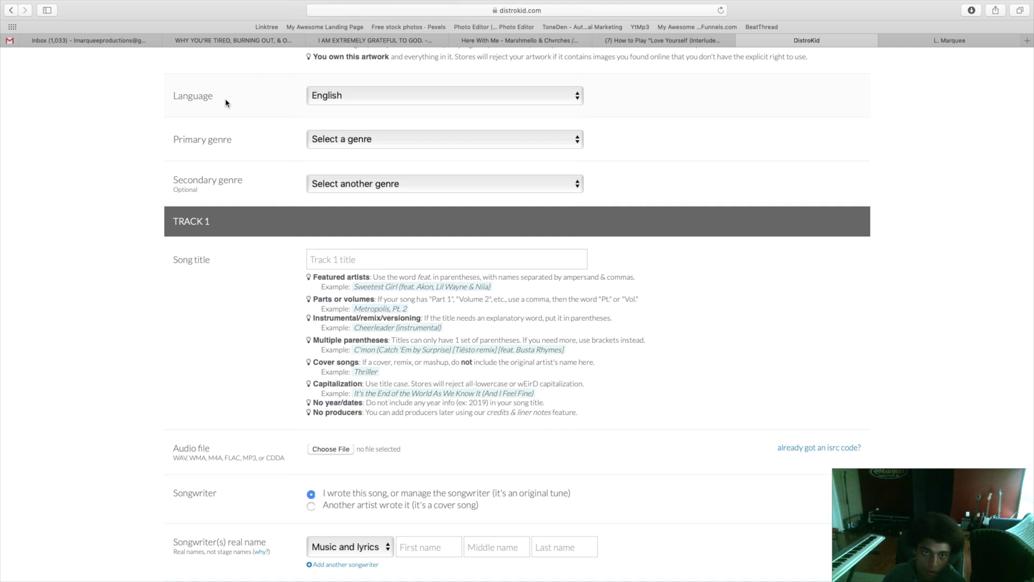
{"action": "left_click", "coordinate": [336, 141]}
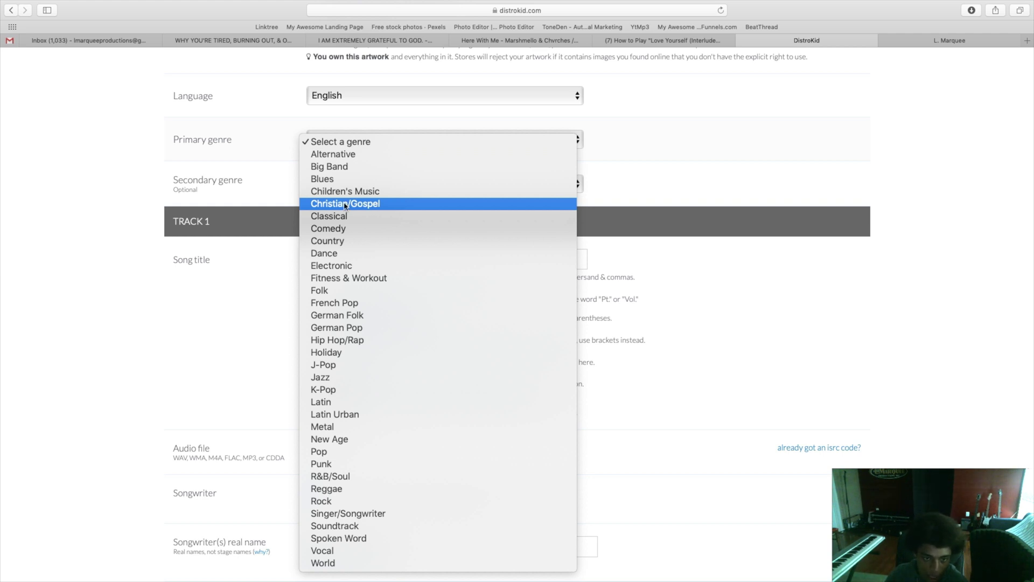
{"action": "left_click", "coordinate": [397, 343]}
{"action": "left_click", "coordinate": [308, 180]}
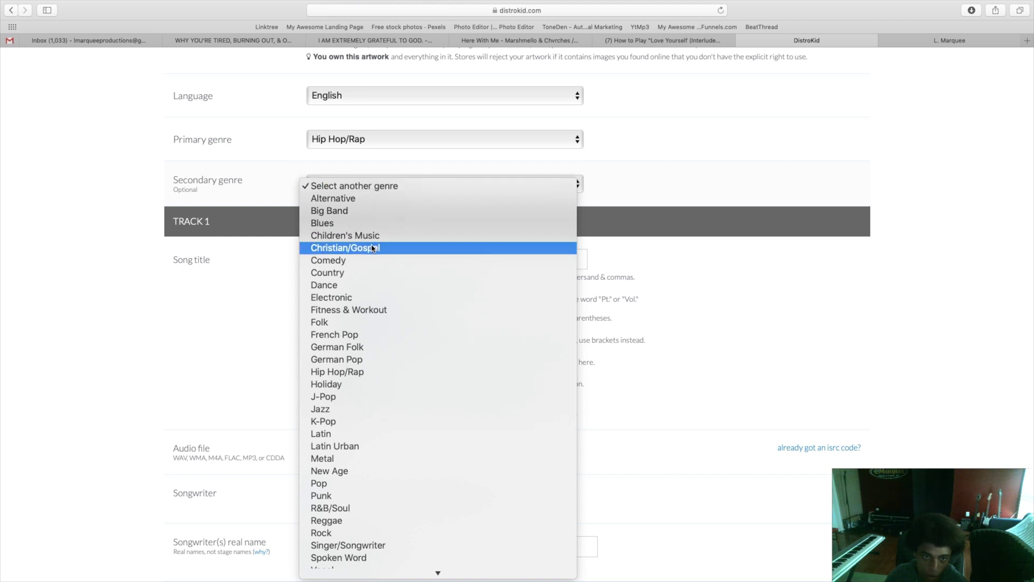
{"action": "key", "text": "Escape"}
{"action": "scroll", "coordinate": [377, 231], "scroll_direction": "down", "scroll_amount": 2}
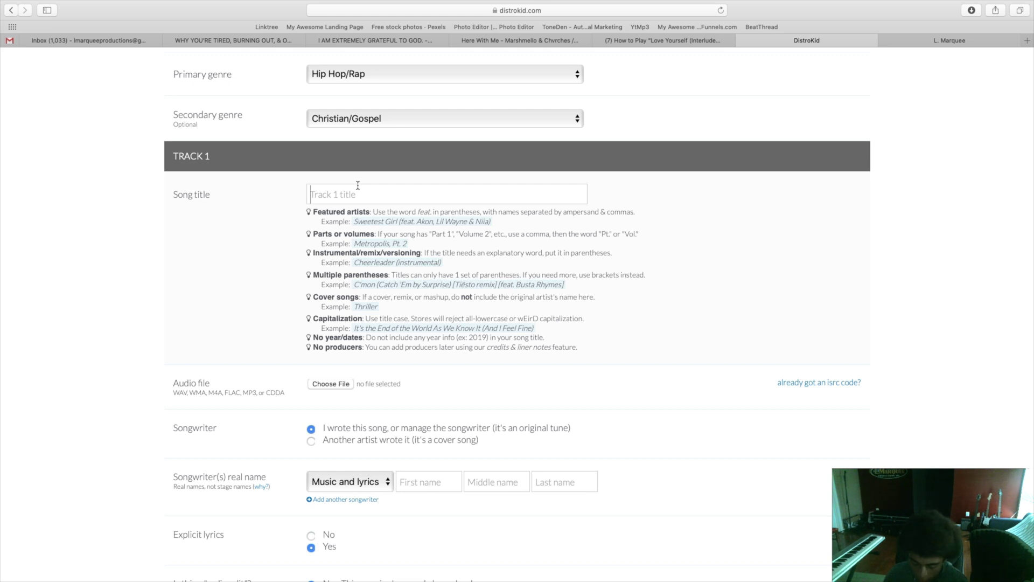
Enter song title 'Apples' and attach 679 REMIX Backing Track.wav from Music > iTunes
{"action": "type", "text": "Apples"}
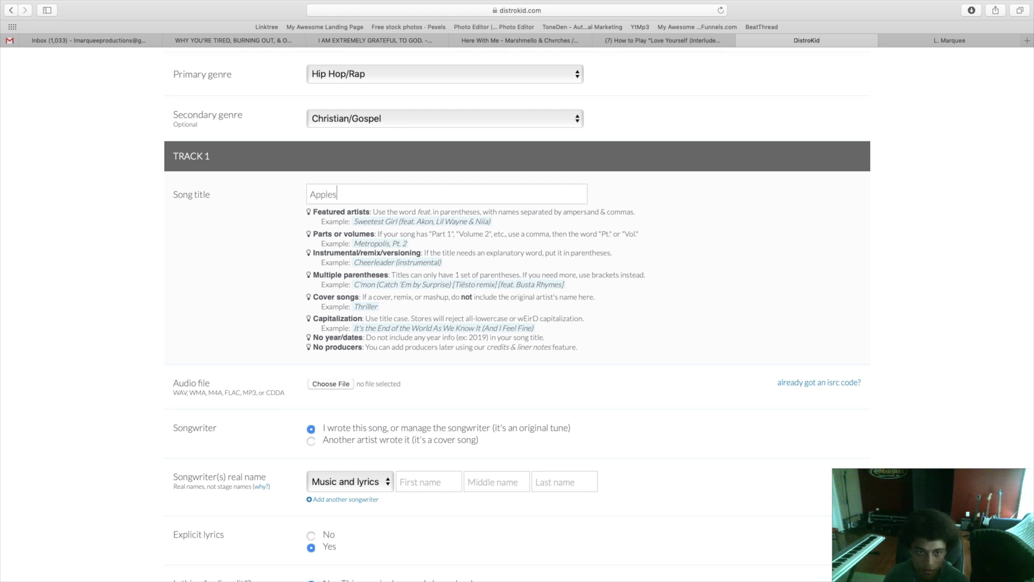
{"action": "scroll", "coordinate": [358, 185], "scroll_direction": "down", "scroll_amount": 3}
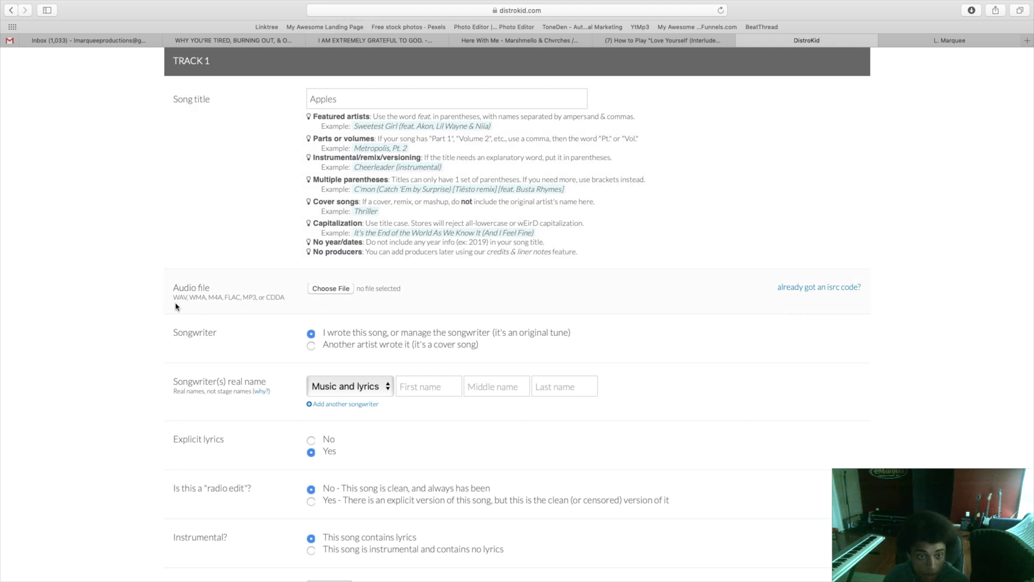
{"action": "left_click", "coordinate": [324, 294]}
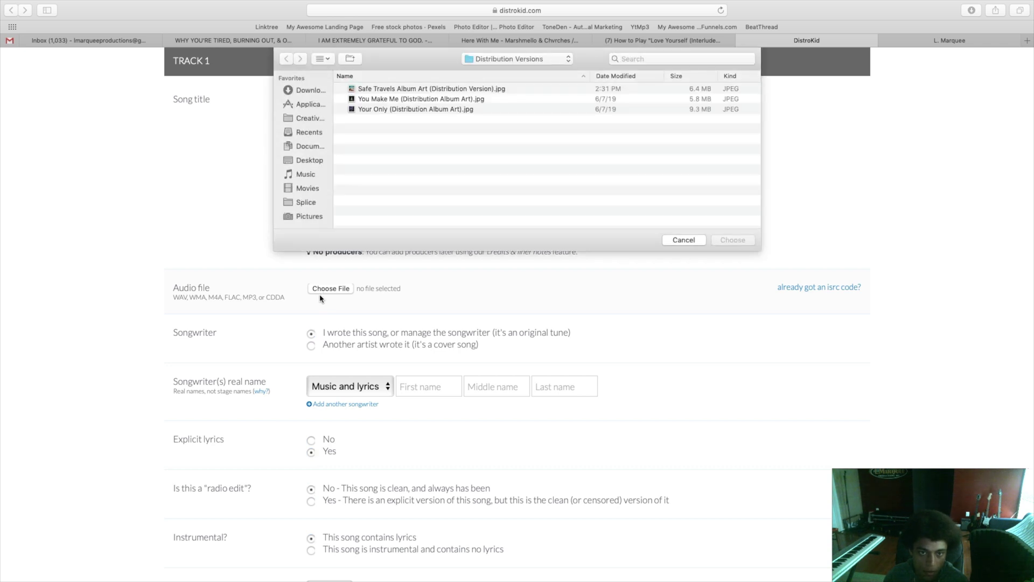
{"action": "left_click", "coordinate": [305, 174]}
{"action": "scroll", "coordinate": [507, 185], "scroll_direction": "down", "scroll_amount": 3}
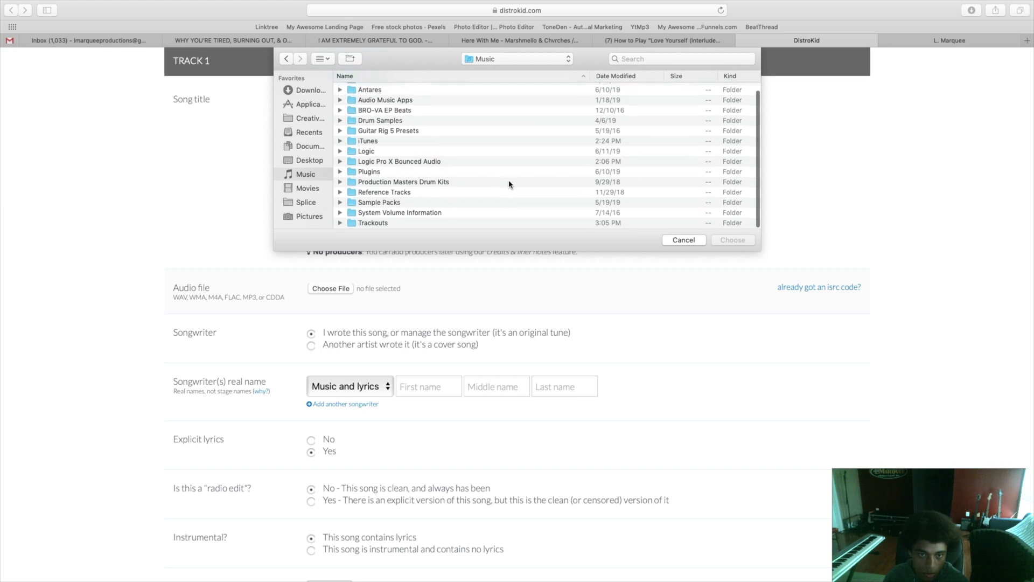
{"action": "left_click", "coordinate": [381, 142]}
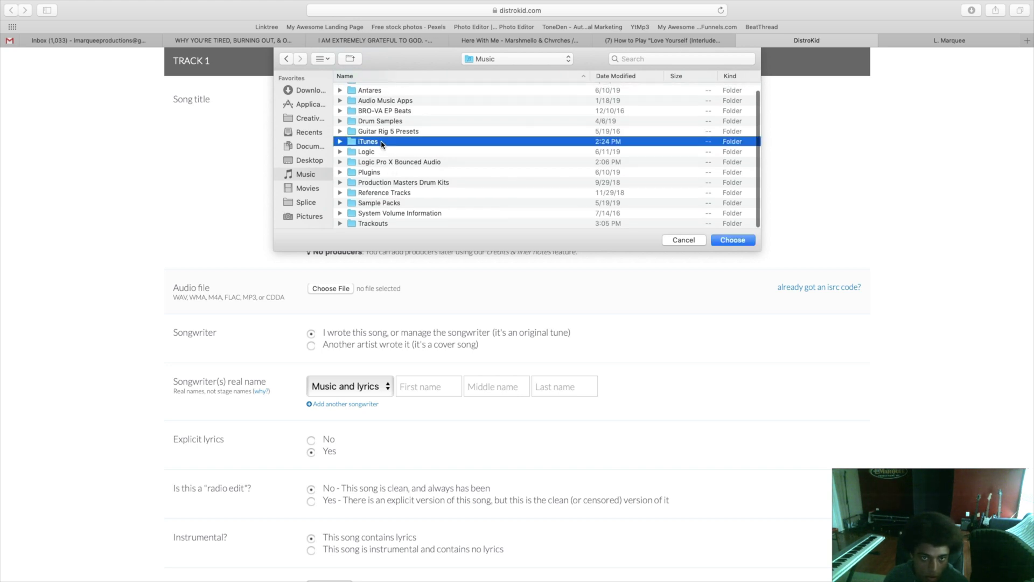
{"action": "double_click", "coordinate": [382, 143]}
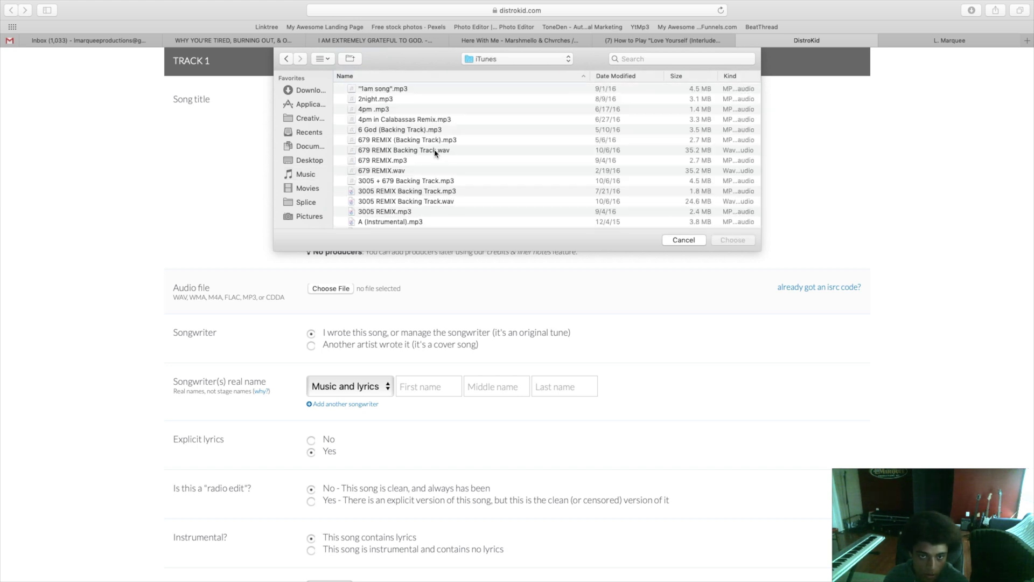
{"action": "left_click", "coordinate": [435, 150]}
{"action": "double_click", "coordinate": [433, 150]}
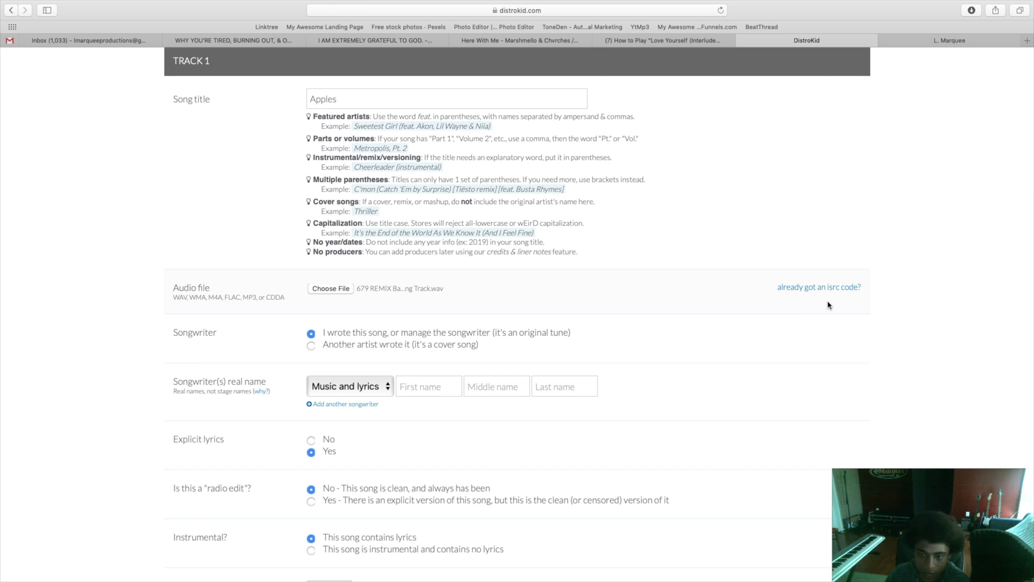
Add an empty ISRC code entry and keep the song marked 'I wrote this song'
{"action": "left_click", "coordinate": [818, 289]}
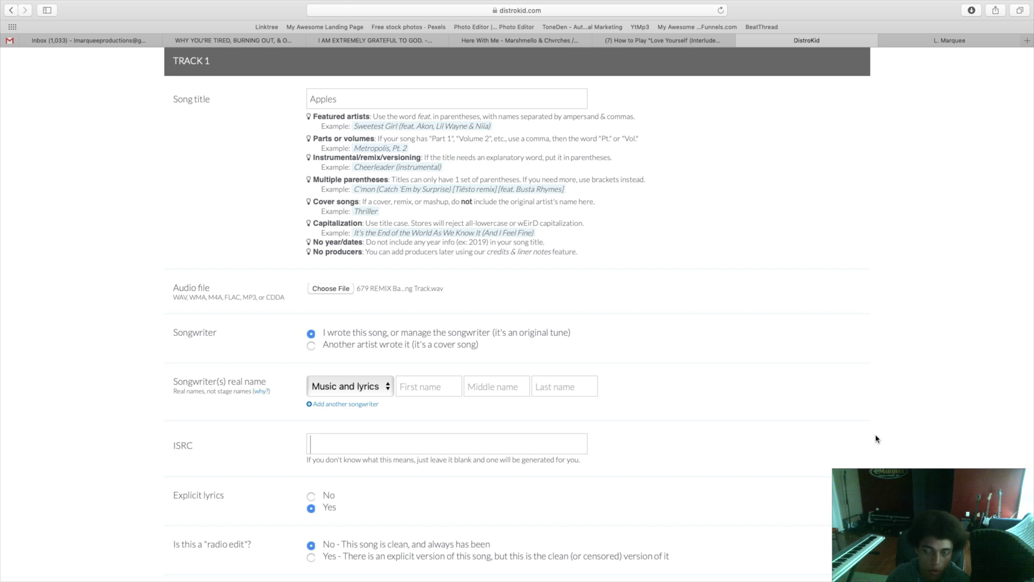
{"action": "scroll", "coordinate": [876, 438], "scroll_direction": "down", "scroll_amount": 3}
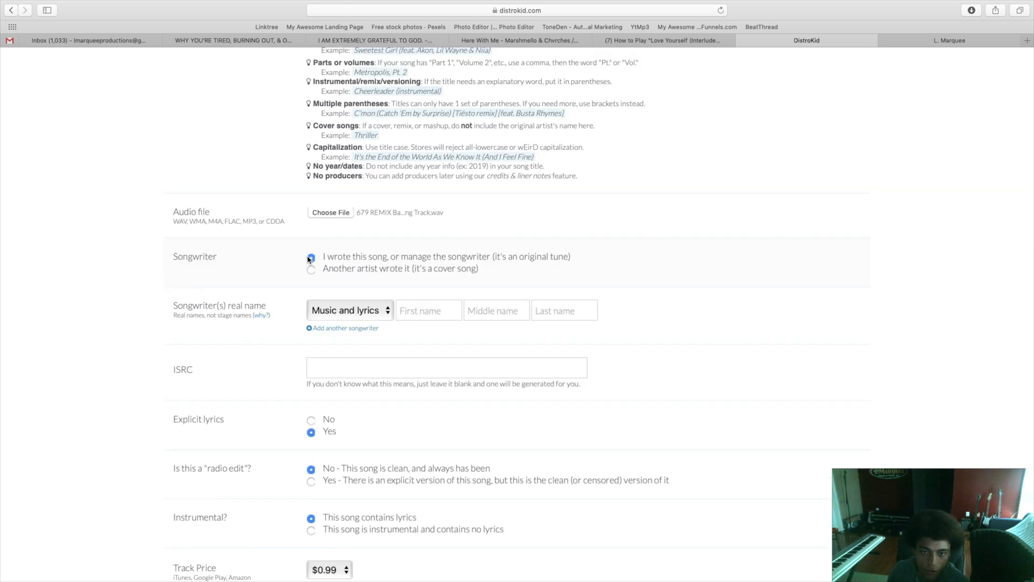
{"action": "left_click", "coordinate": [311, 270]}
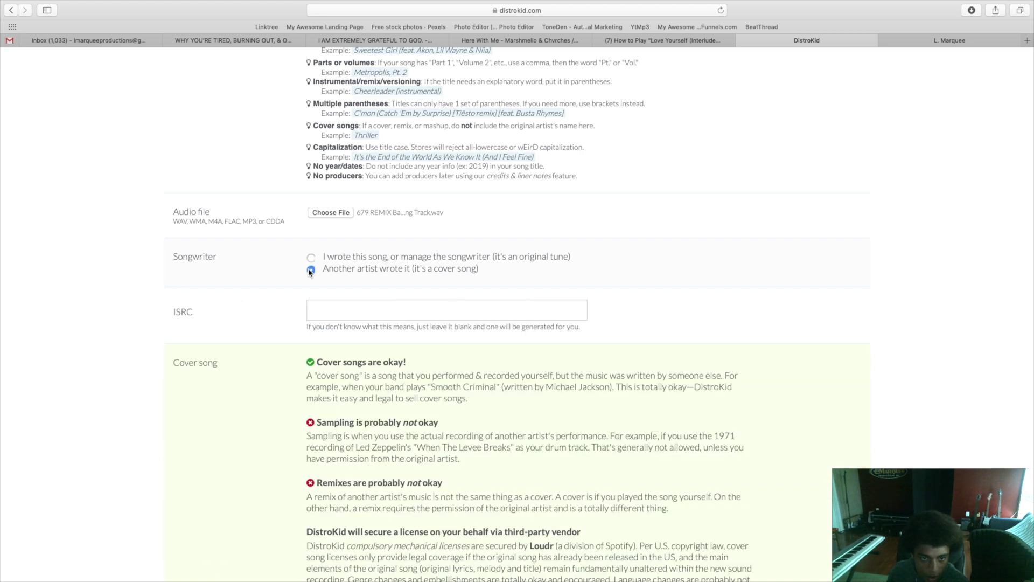
{"action": "left_click", "coordinate": [311, 258]}
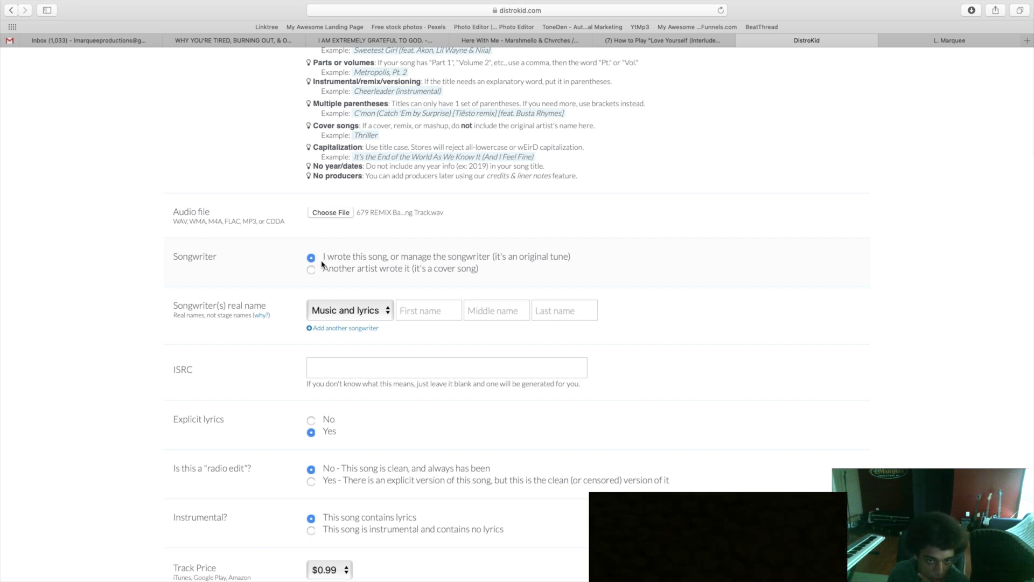
{"action": "scroll", "coordinate": [243, 269], "scroll_direction": "down", "scroll_amount": 2}
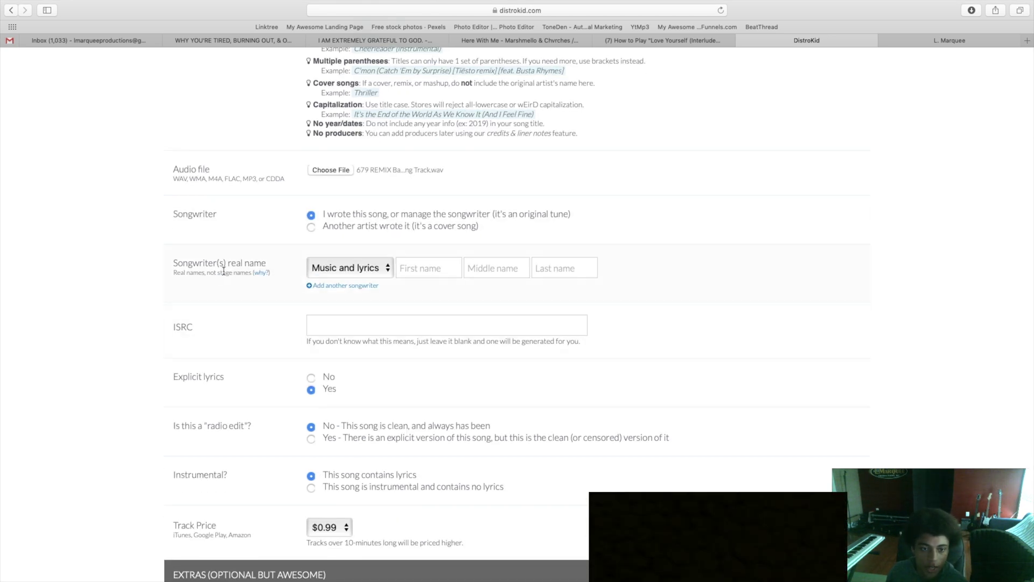
Add songwriter rows with roles Lyrics, Music and lyrics, and Music
{"action": "left_click", "coordinate": [336, 273]}
{"action": "left_click", "coordinate": [335, 259]}
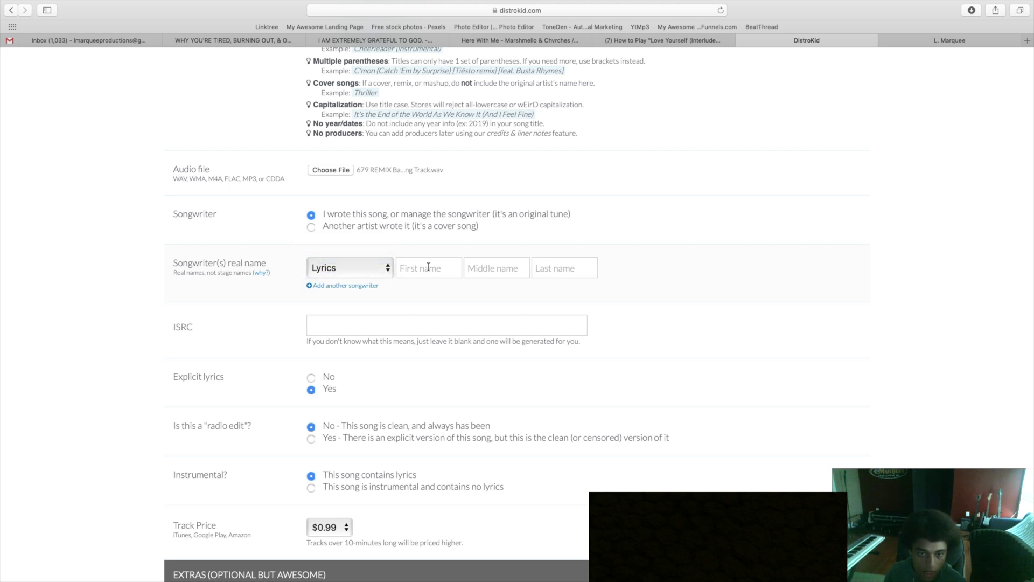
{"action": "left_click", "coordinate": [346, 285]}
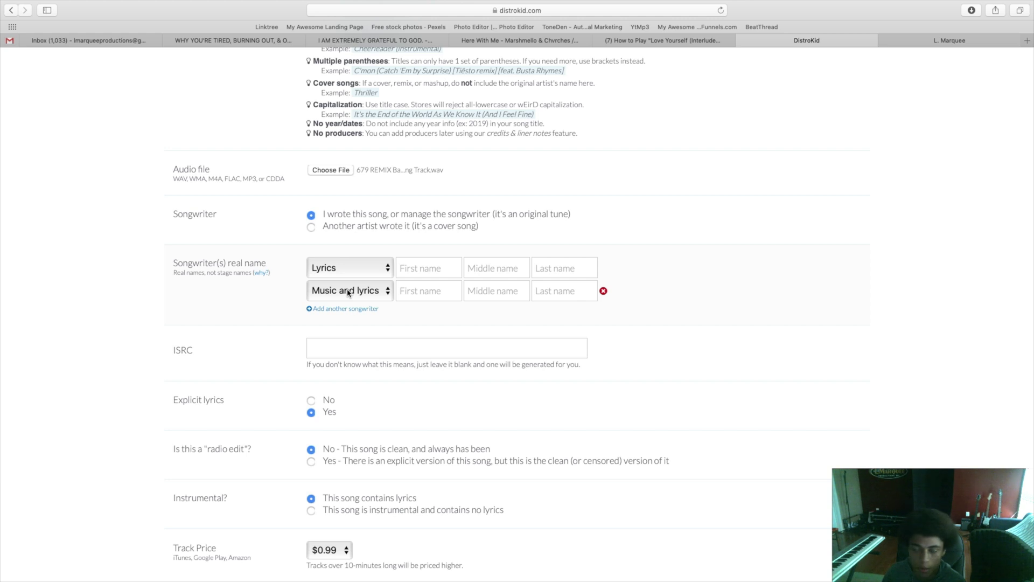
{"action": "left_click", "coordinate": [348, 292]}
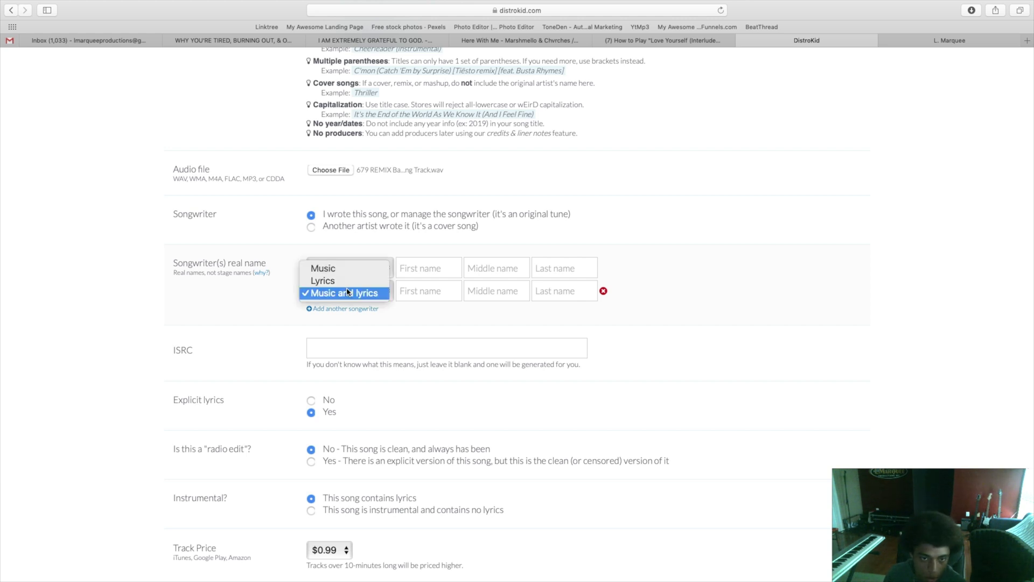
{"action": "left_click", "coordinate": [435, 322]}
{"action": "left_click", "coordinate": [345, 308]}
{"action": "left_click", "coordinate": [348, 314]}
{"action": "left_click", "coordinate": [348, 291]}
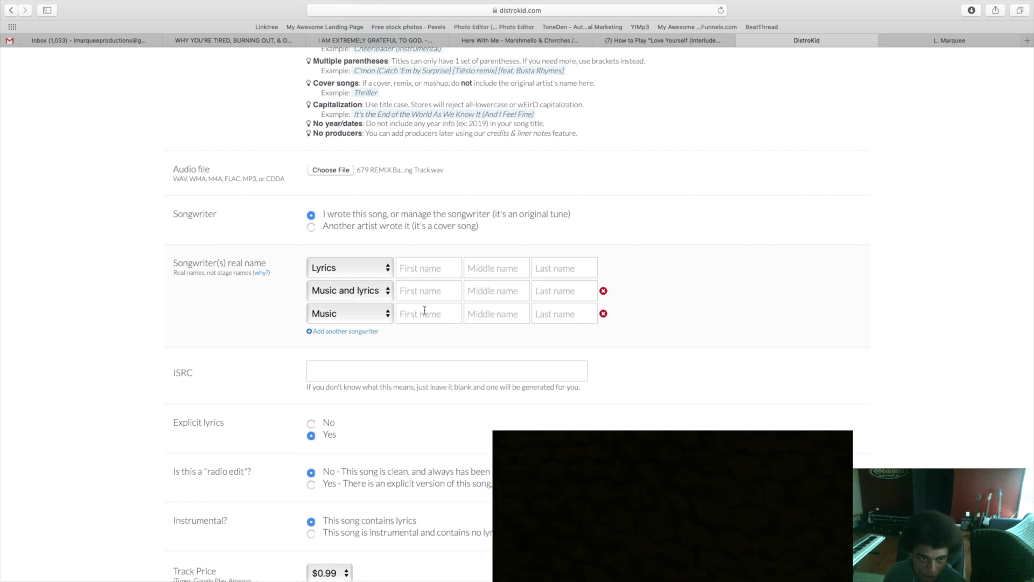
{"action": "scroll", "coordinate": [424, 310], "scroll_direction": "down", "scroll_amount": 3}
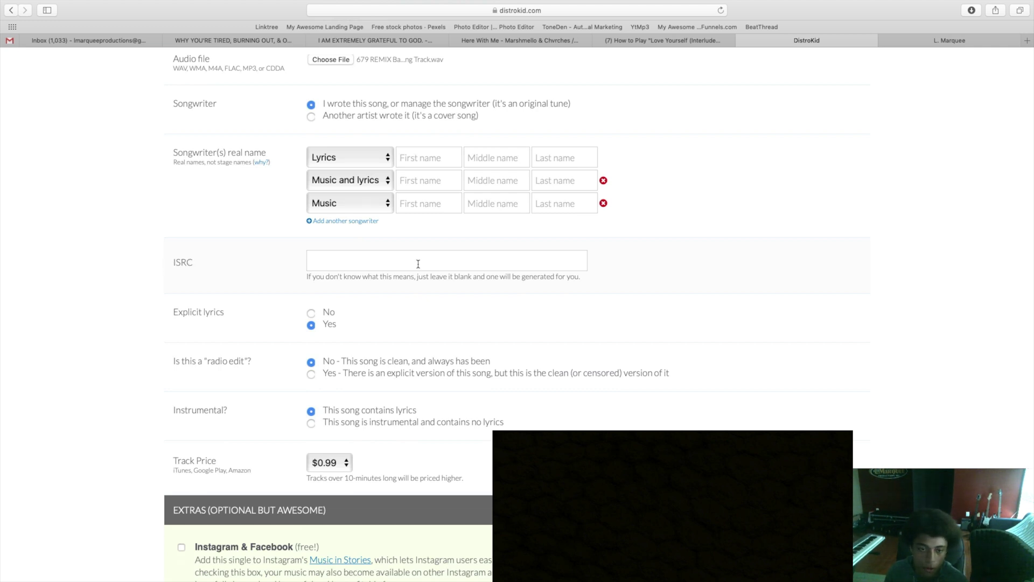
Mark lyrics not explicit, the song clean rather than a radio edit, and instrumental
{"action": "scroll", "coordinate": [417, 263], "scroll_direction": "down", "scroll_amount": 1}
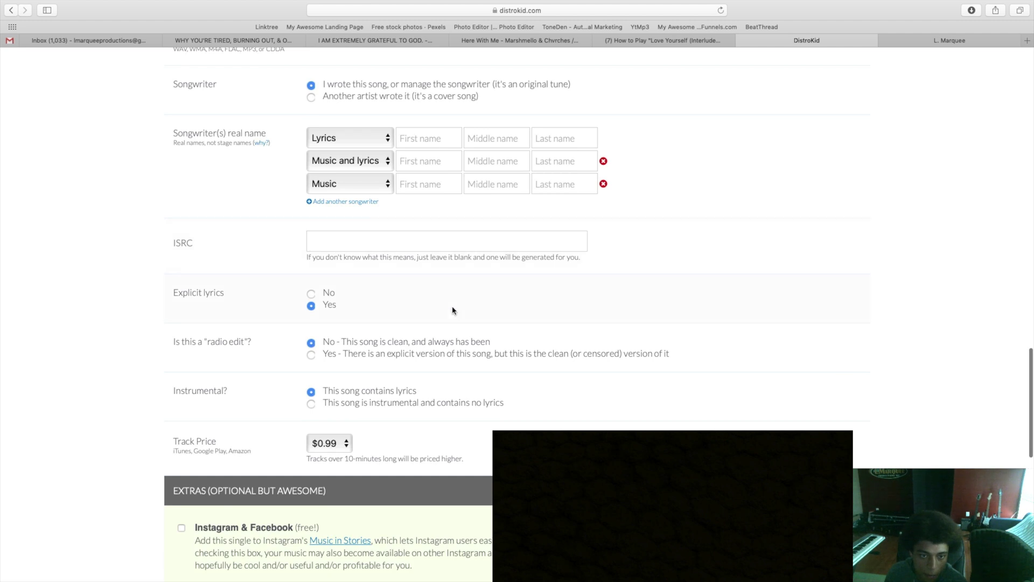
{"action": "scroll", "coordinate": [453, 310], "scroll_direction": "down", "scroll_amount": 2}
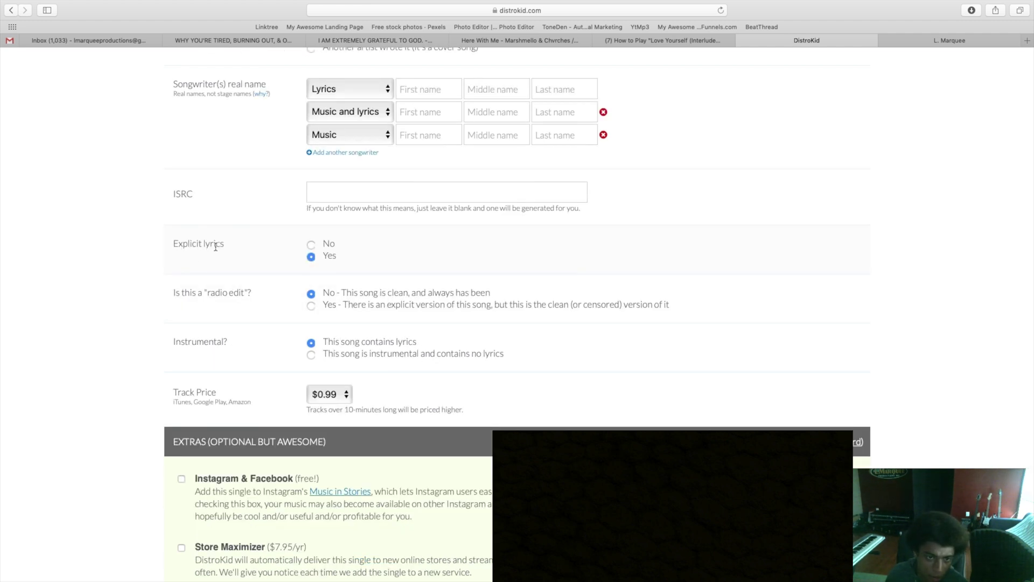
{"action": "left_click", "coordinate": [311, 245]}
{"action": "scroll", "coordinate": [312, 245], "scroll_direction": "down", "scroll_amount": 1}
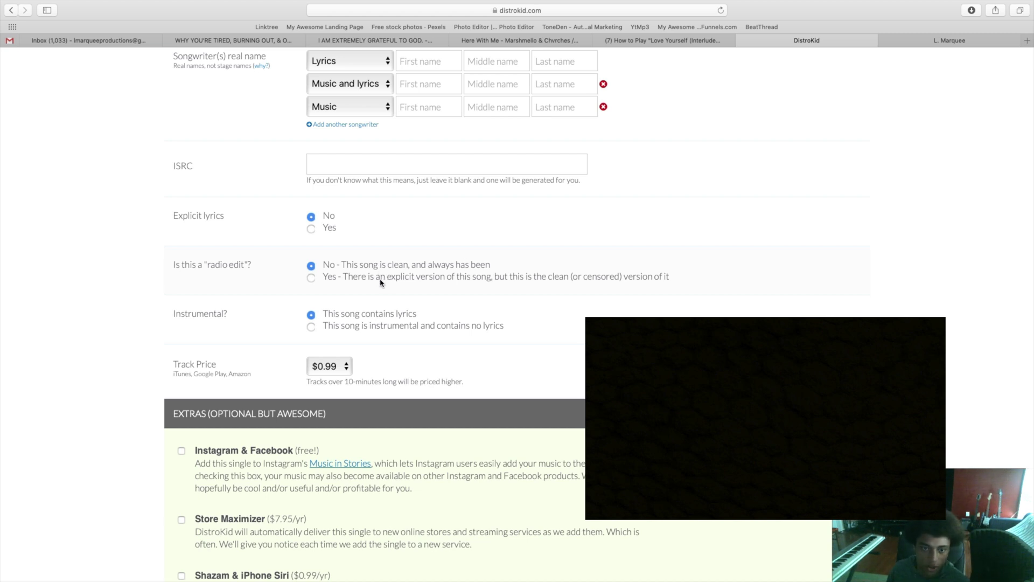
{"action": "left_click", "coordinate": [333, 281]}
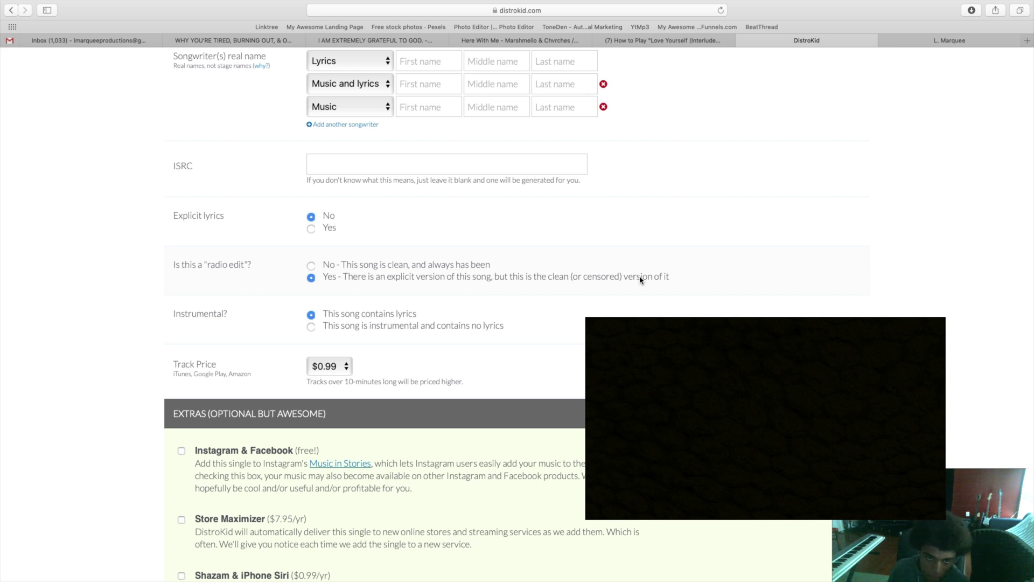
{"action": "left_click", "coordinate": [385, 264]}
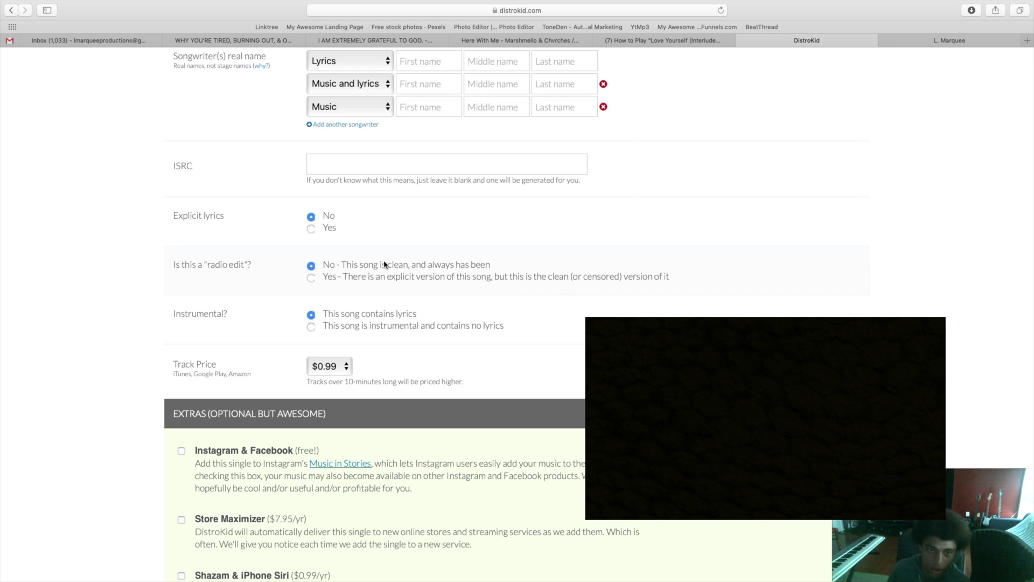
{"action": "scroll", "coordinate": [385, 264], "scroll_direction": "down", "scroll_amount": 3}
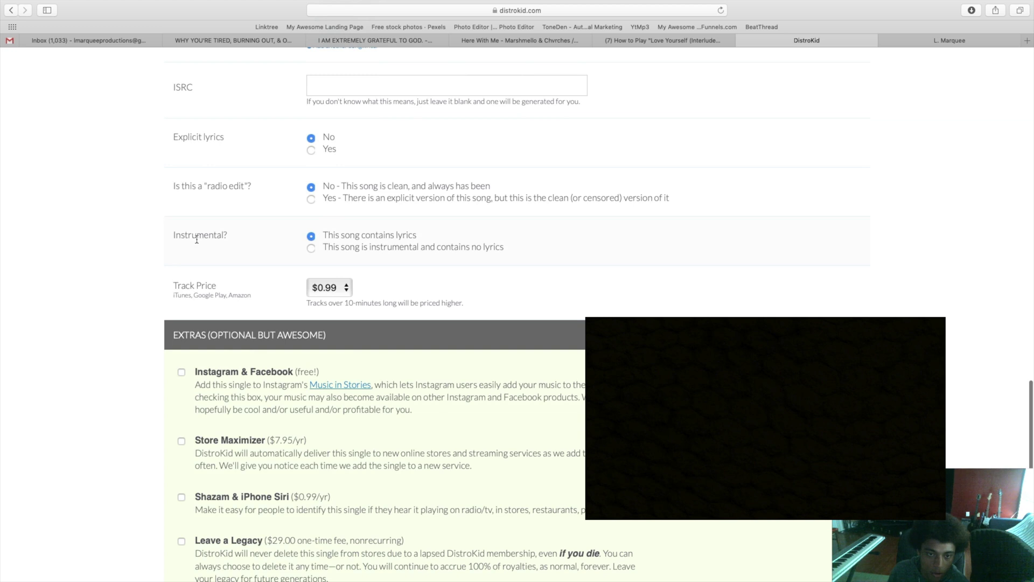
{"action": "left_click", "coordinate": [312, 248]}
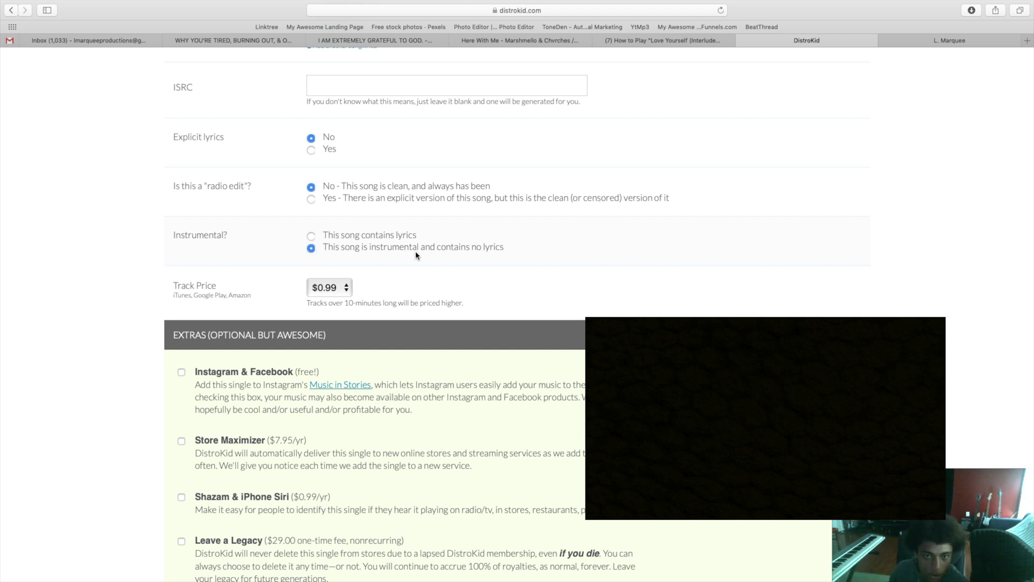
{"action": "scroll", "coordinate": [342, 555], "scroll_direction": "up", "scroll_amount": 5}
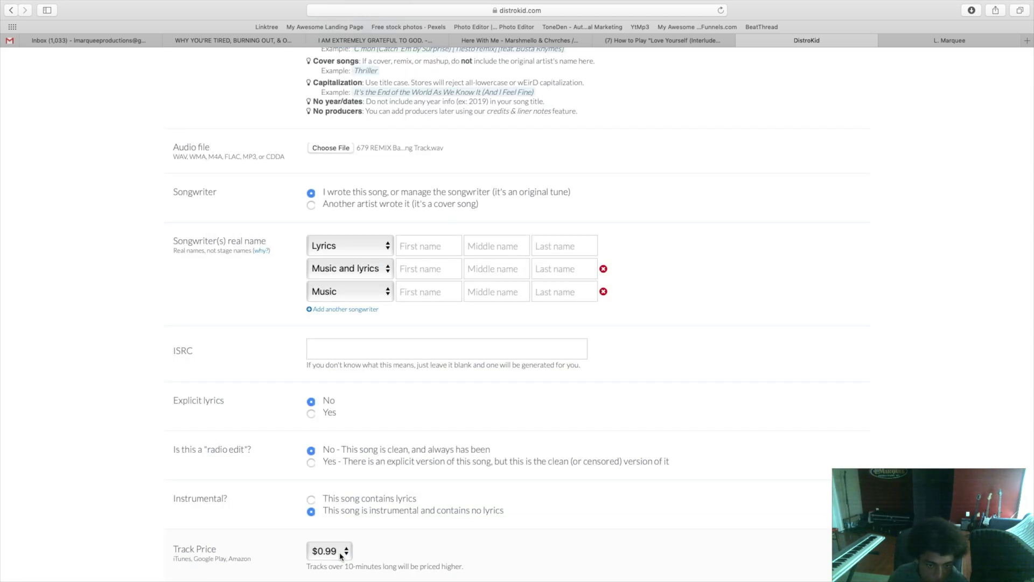
{"action": "left_click", "coordinate": [341, 552]}
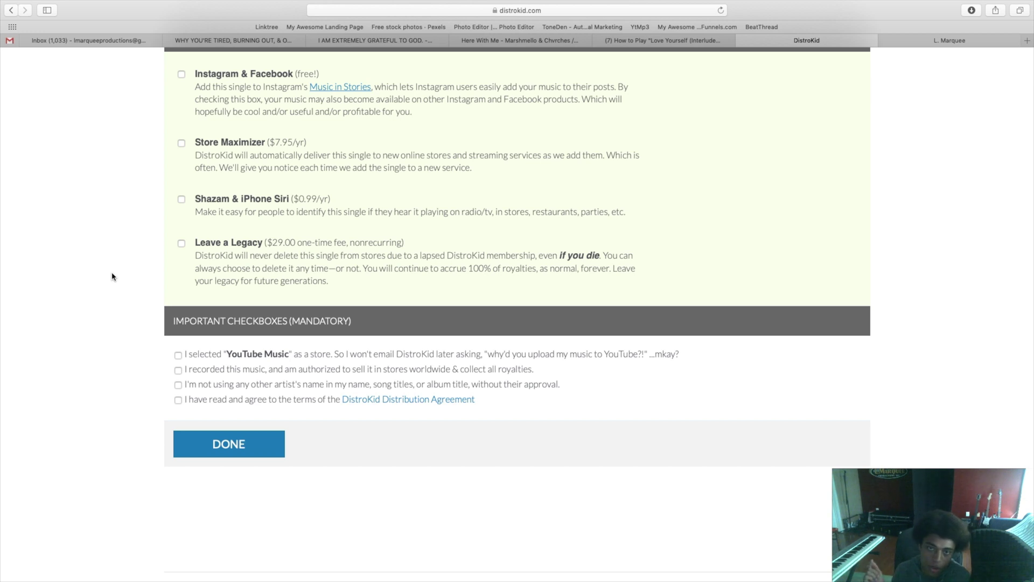
Leave the track price at $0.99 and scroll down to the Important Checkboxes section
{"action": "scroll", "coordinate": [134, 301], "scroll_direction": "down", "scroll_amount": 1}
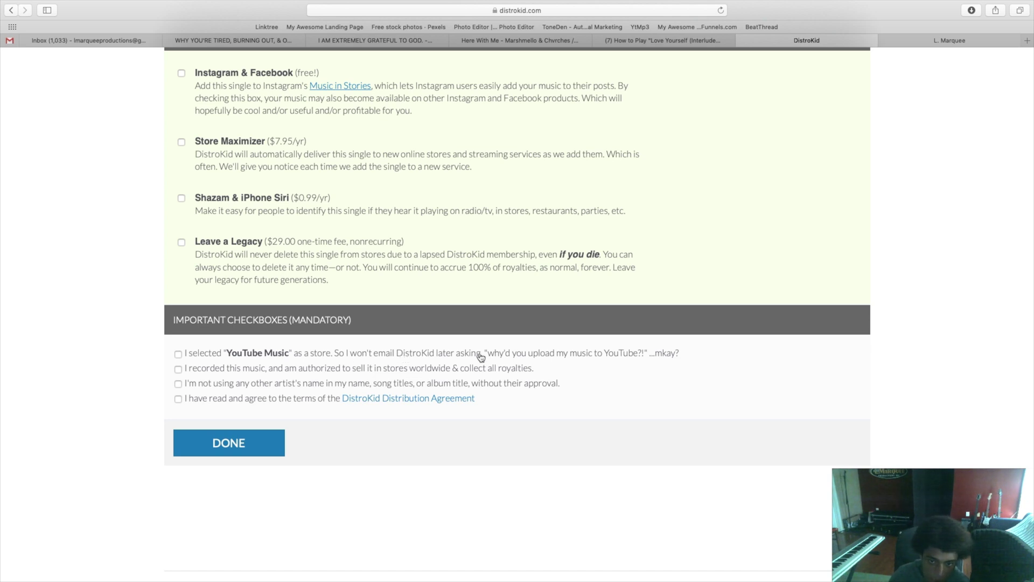
Tick the YouTube Music, authorization-to-sell and no-other-artist-name boxes, then open the Distribution Agreement
{"action": "left_click", "coordinate": [178, 354]}
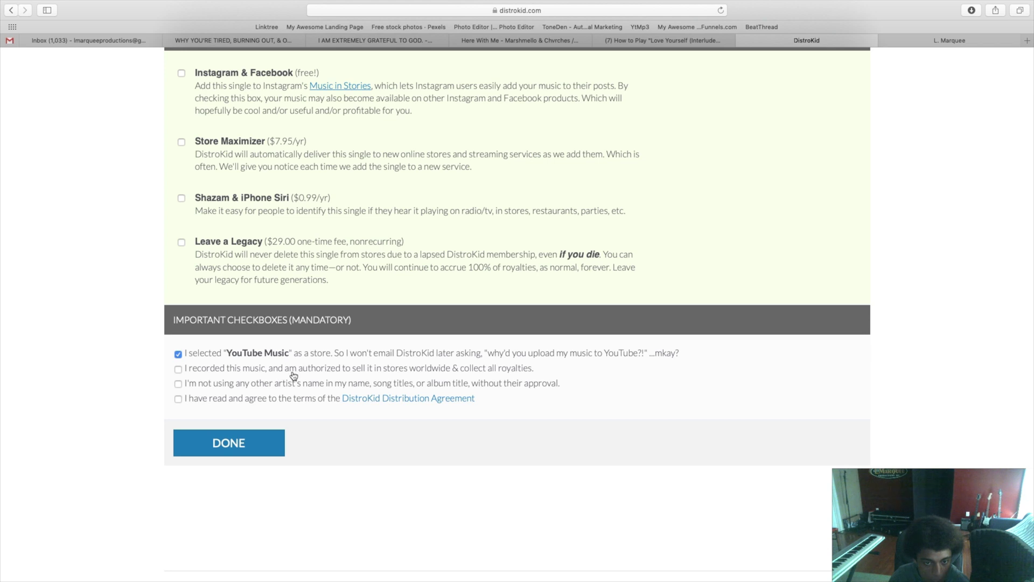
{"action": "left_click", "coordinate": [354, 373]}
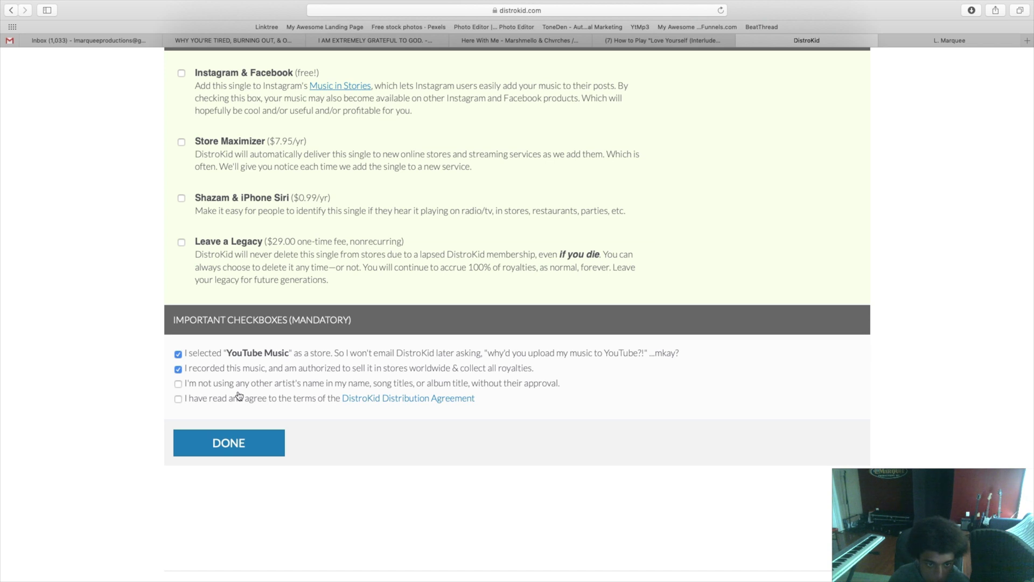
{"action": "left_click", "coordinate": [368, 388]}
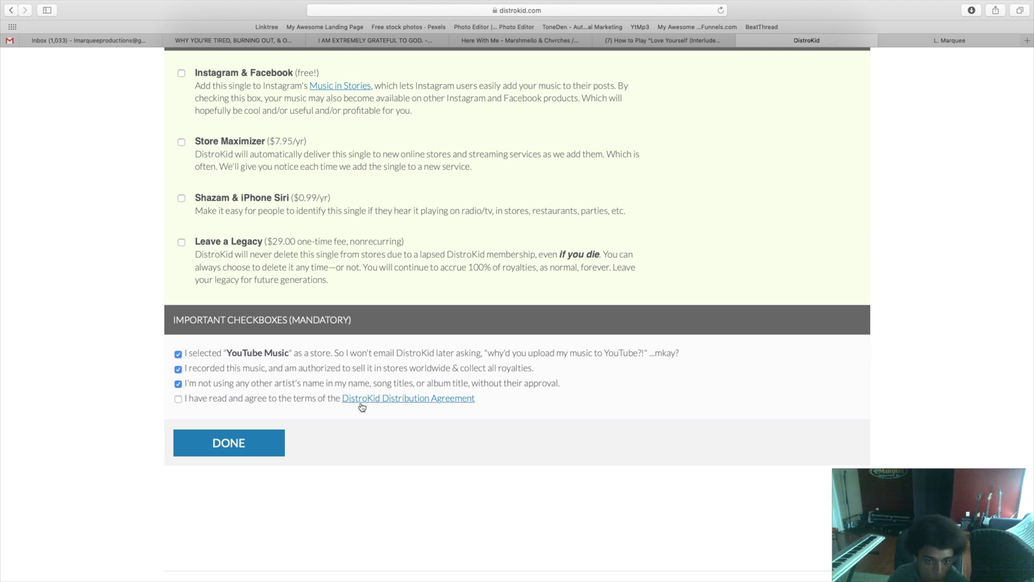
{"action": "left_click", "coordinate": [412, 402]}
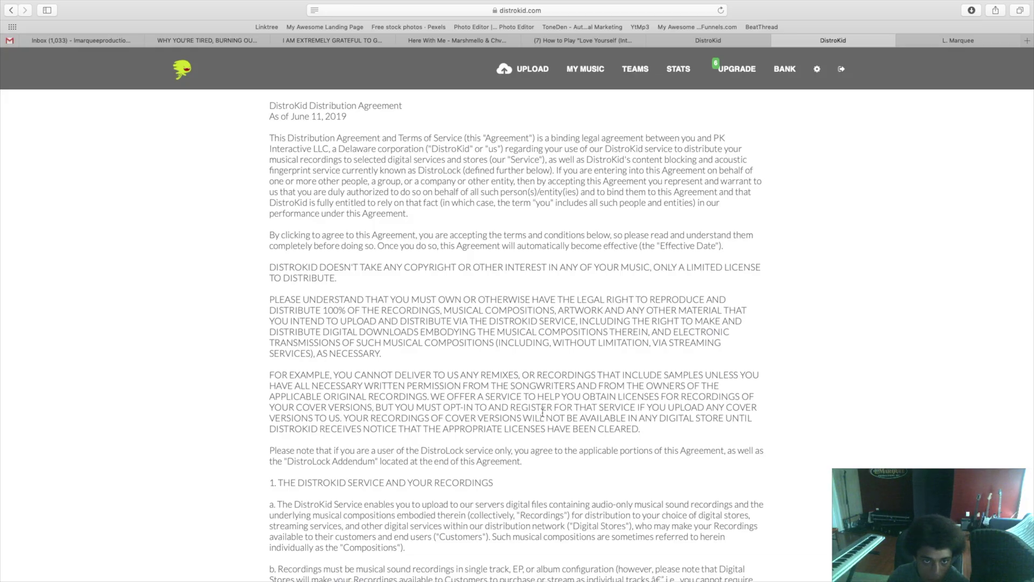
Scroll through the DistroKid Distribution Agreement in the new tab, then return to the upload form
{"action": "scroll", "coordinate": [542, 412], "scroll_direction": "down", "scroll_amount": 20}
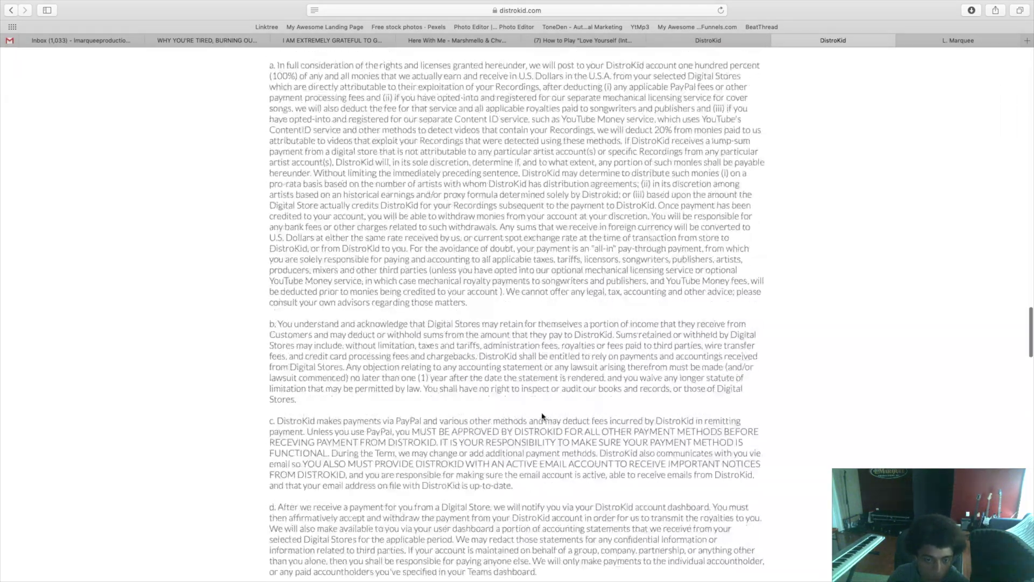
{"action": "scroll", "coordinate": [542, 416], "scroll_direction": "down", "scroll_amount": 15}
{"action": "scroll", "coordinate": [543, 415], "scroll_direction": "up", "scroll_amount": 20}
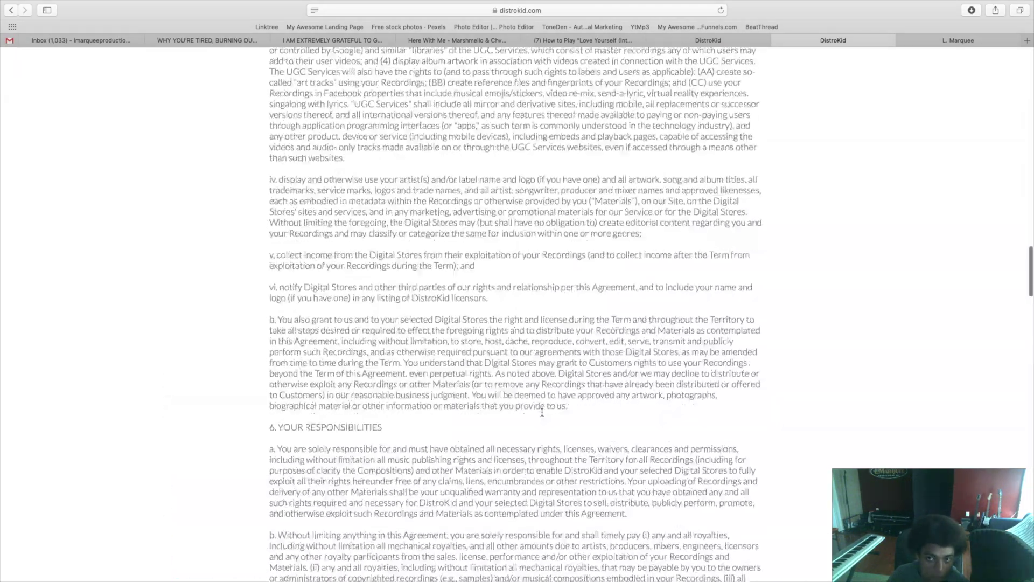
{"action": "scroll", "coordinate": [542, 412], "scroll_direction": "up", "scroll_amount": 15}
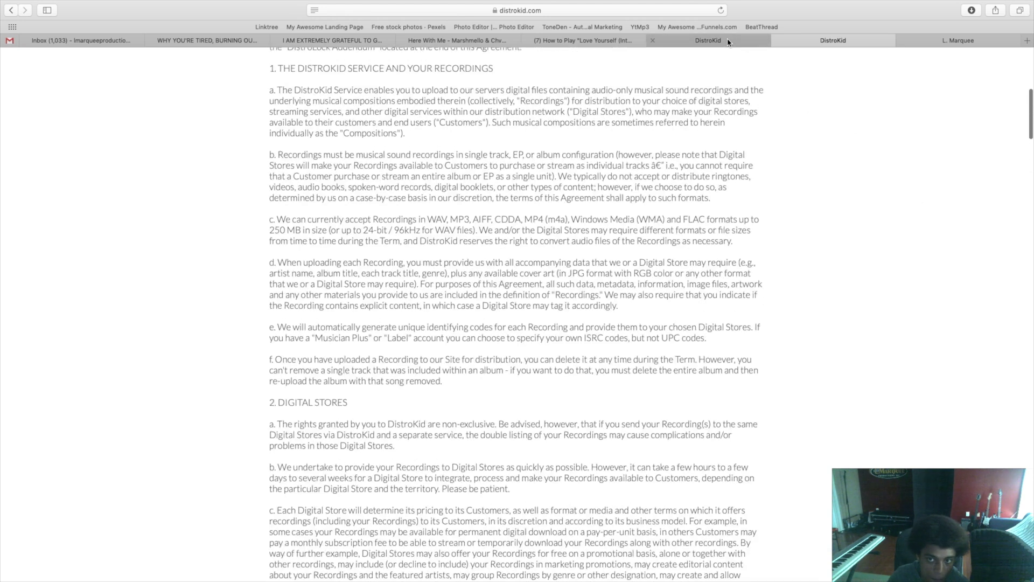
{"action": "left_click", "coordinate": [724, 41]}
{"action": "scroll", "coordinate": [252, 445], "scroll_direction": "down", "scroll_amount": 5}
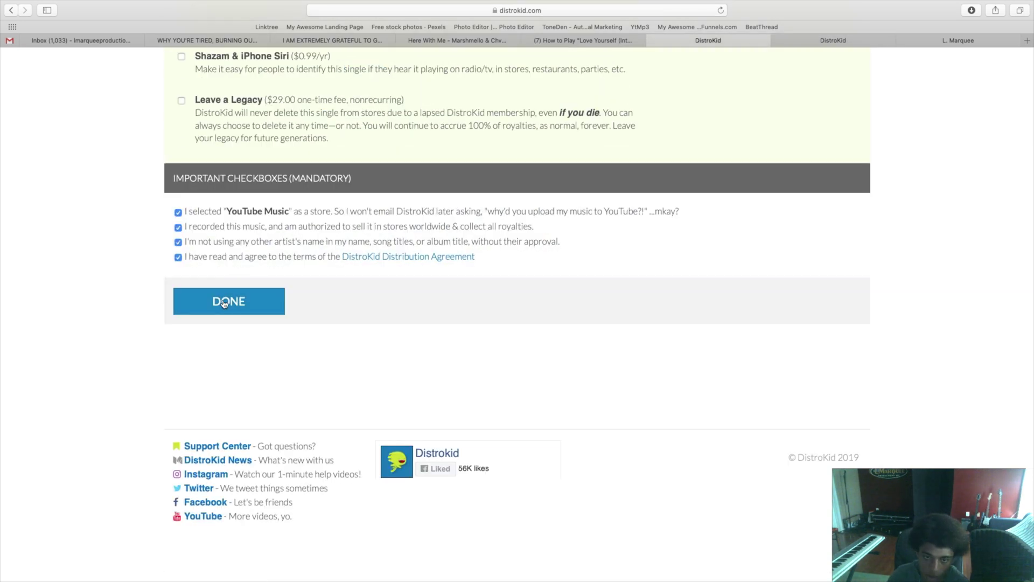